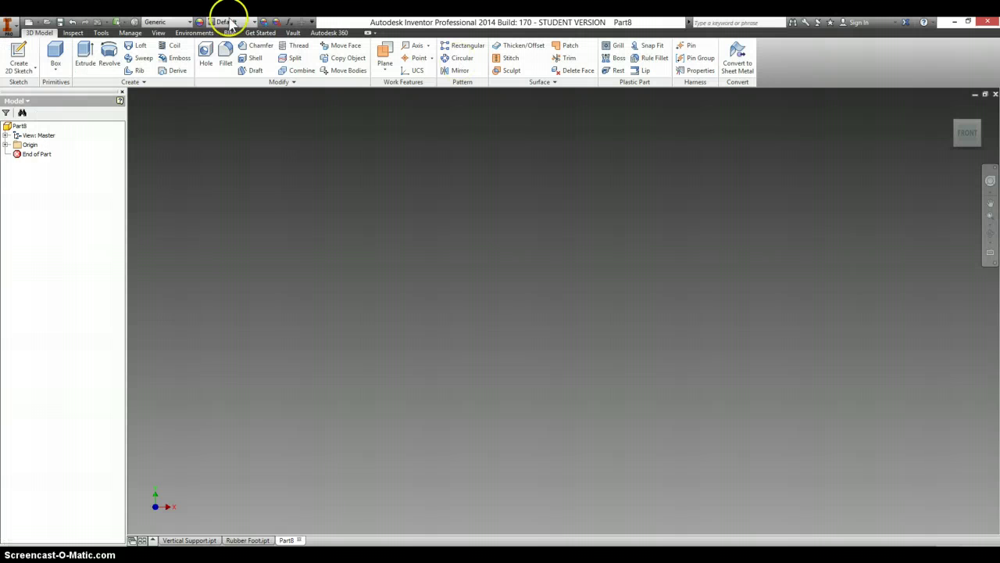
Start a sketch on an origin plane and draw a two-point rectangle from the origin.
click(18, 59)
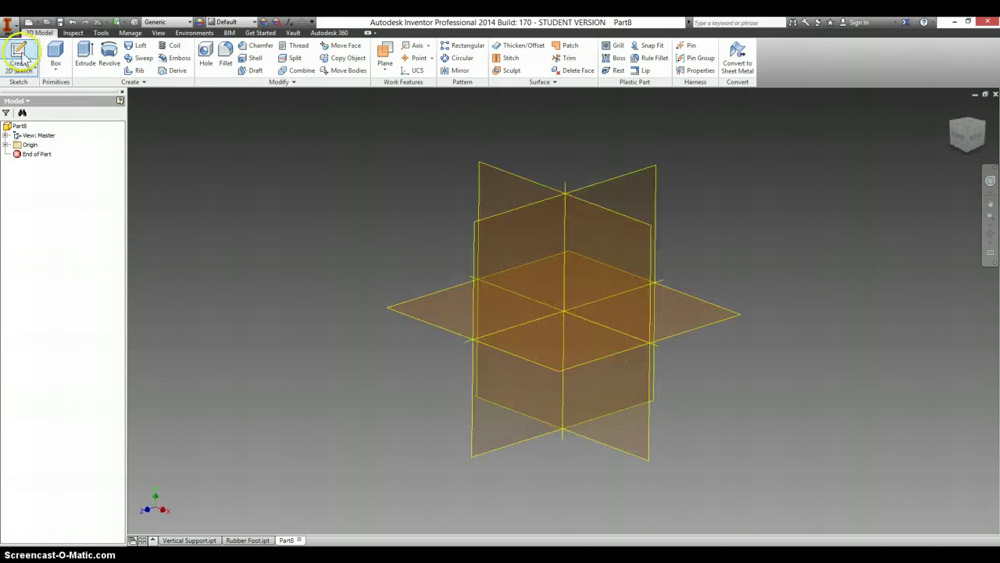
click(600, 244)
right_click(370, 229)
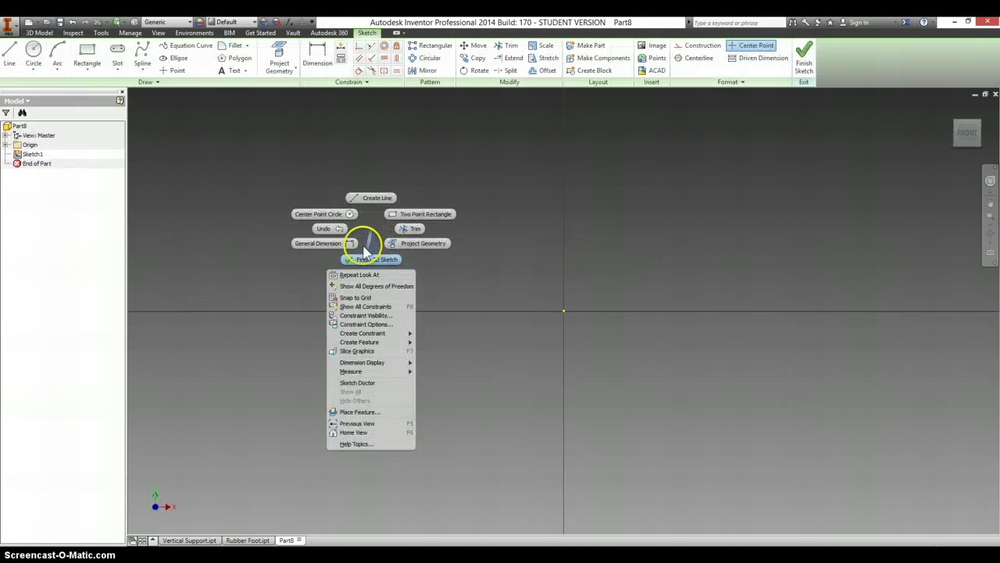
click(418, 212)
click(563, 310)
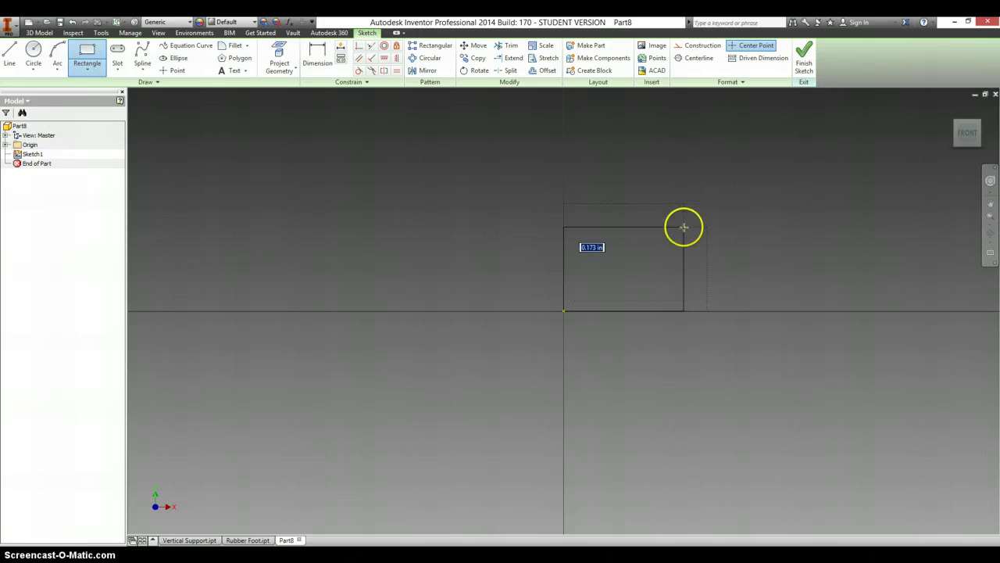
click(902, 142)
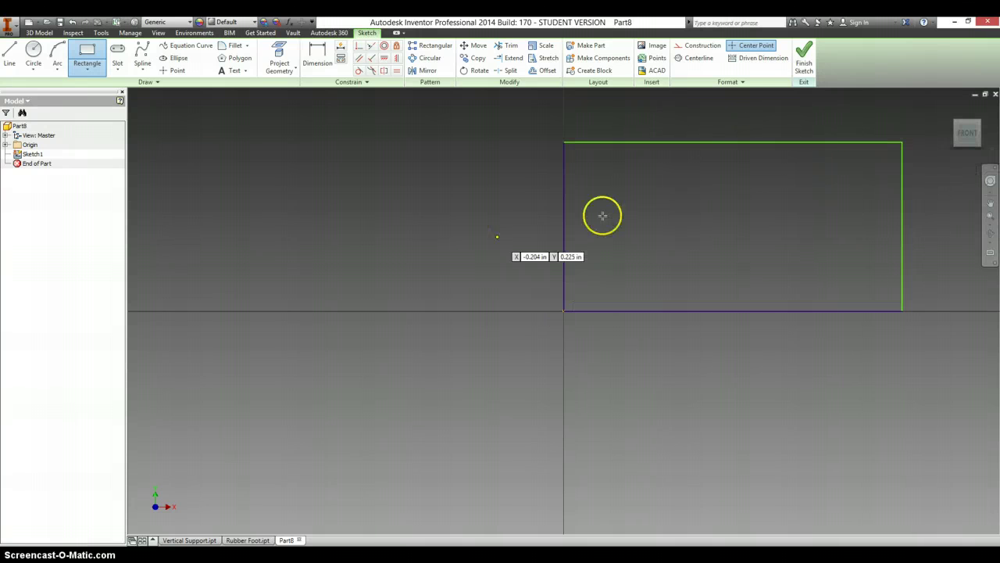
Dimension the rectangle's left side to a 4.000 height.
key(d)
click(563, 232)
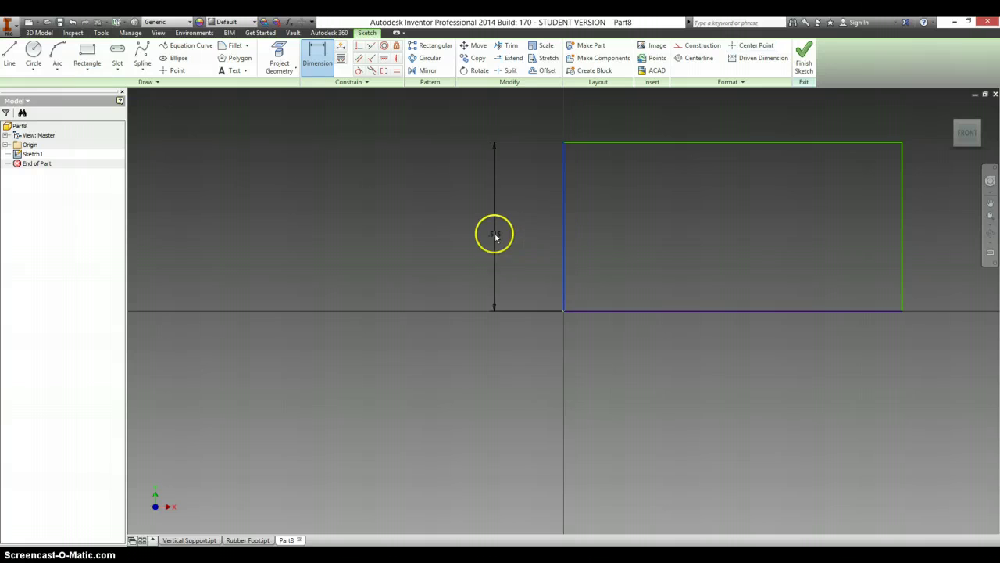
key(alt+Tab)
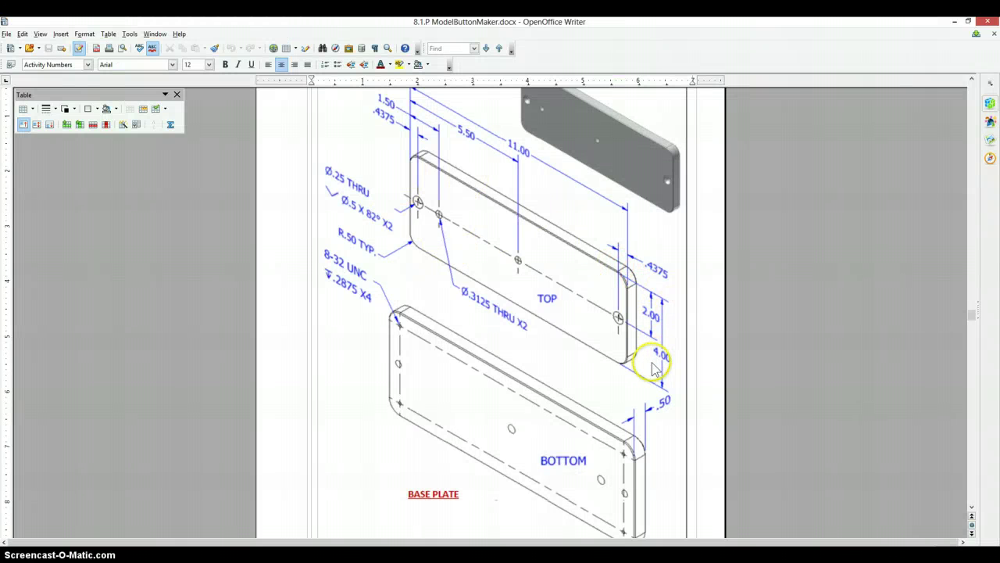
key(alt+Tab)
click(494, 273)
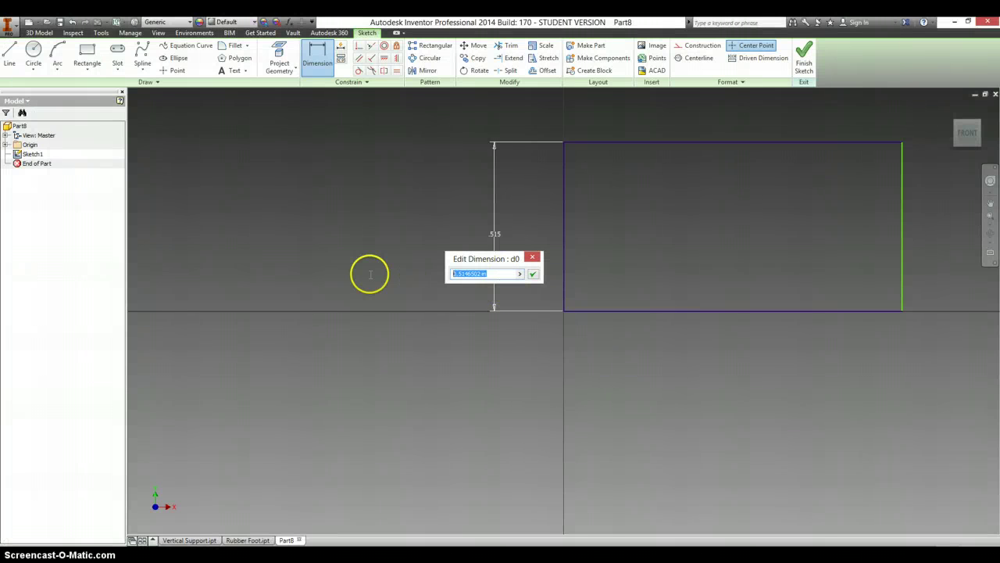
text(1)
key(Return)
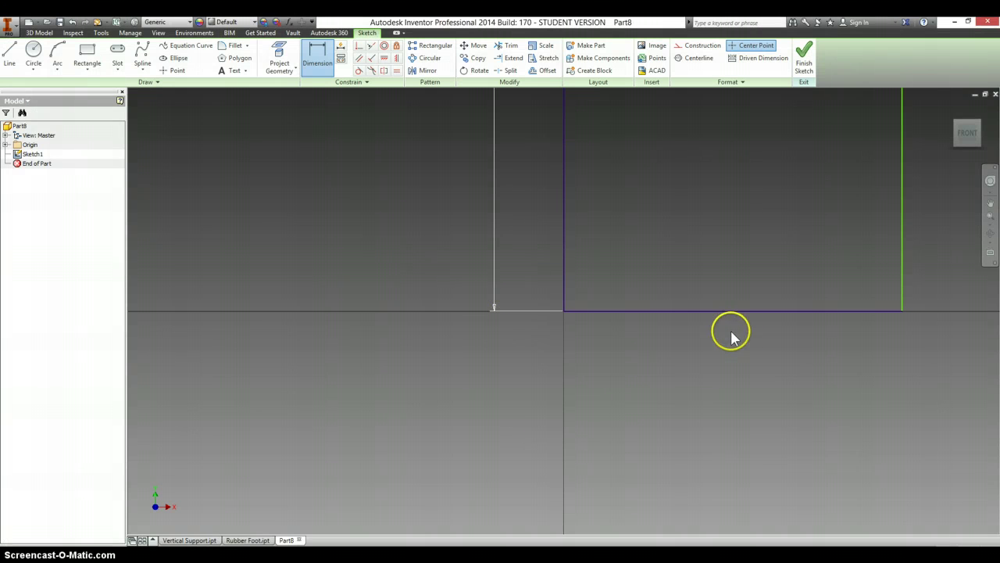
Dimension the bottom side to an 11.000 width and zoom to fit the rectangle.
click(691, 312)
key(alt+Tab)
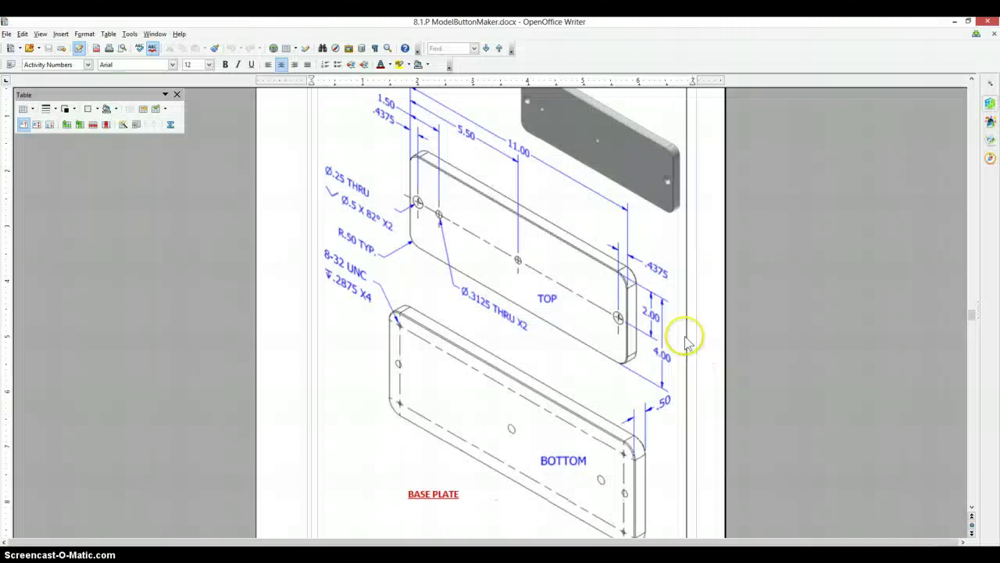
key(alt+Tab)
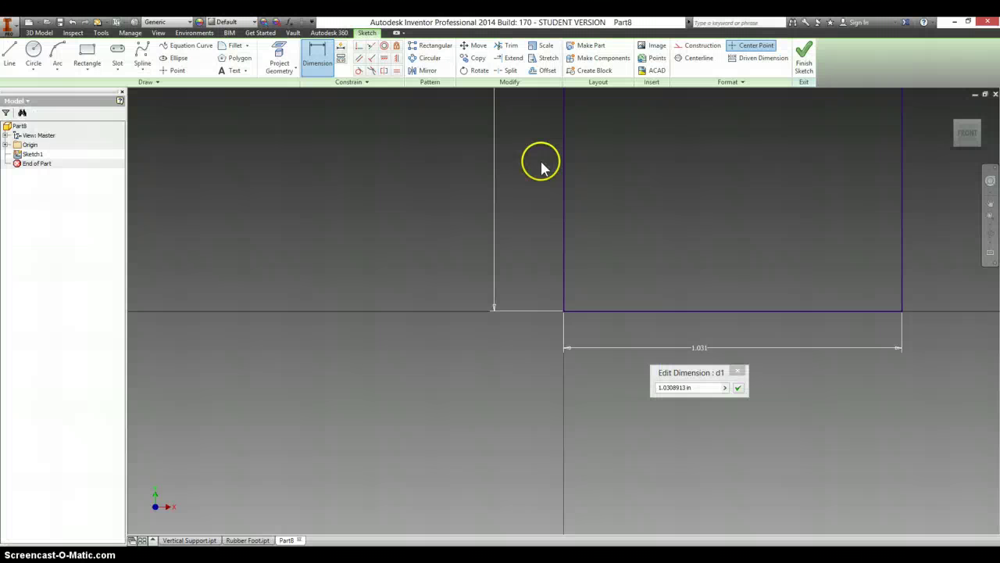
click(687, 387)
text(2)
key(Return)
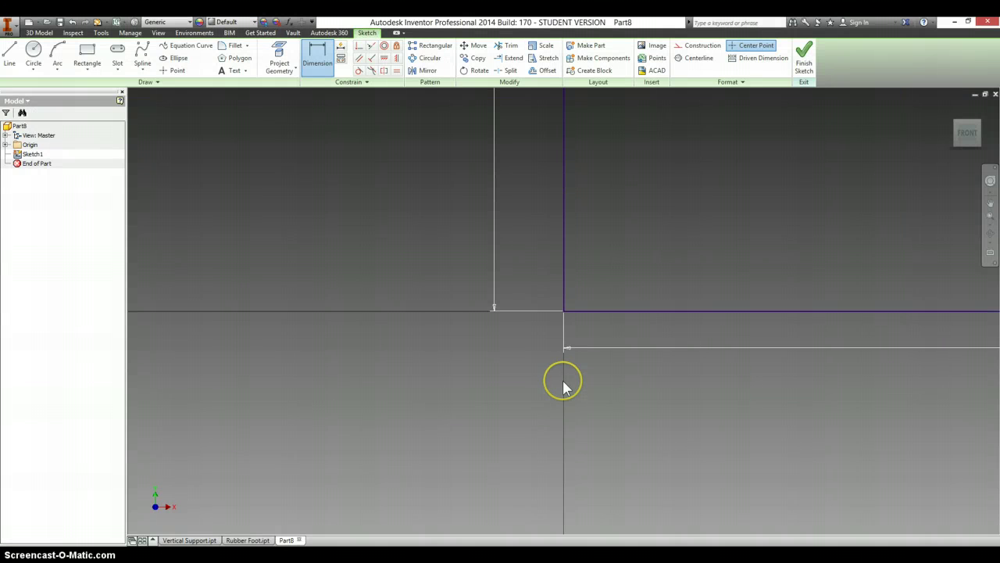
key(Home)
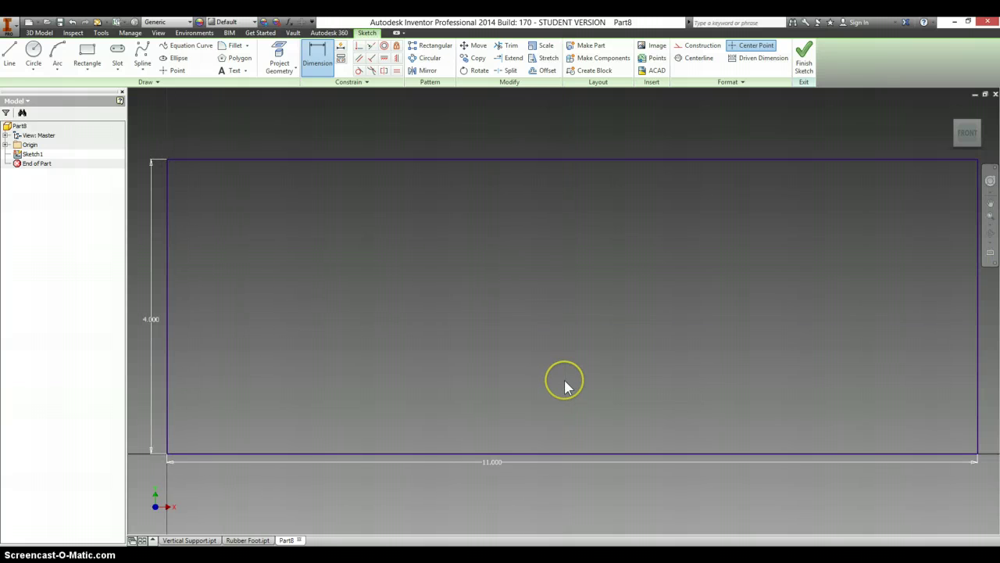
scroll(565, 384, up, 2)
Fillet the top-left, top-right, bottom-right and bottom-left corners with a .500 radius.
key(alt+Tab)
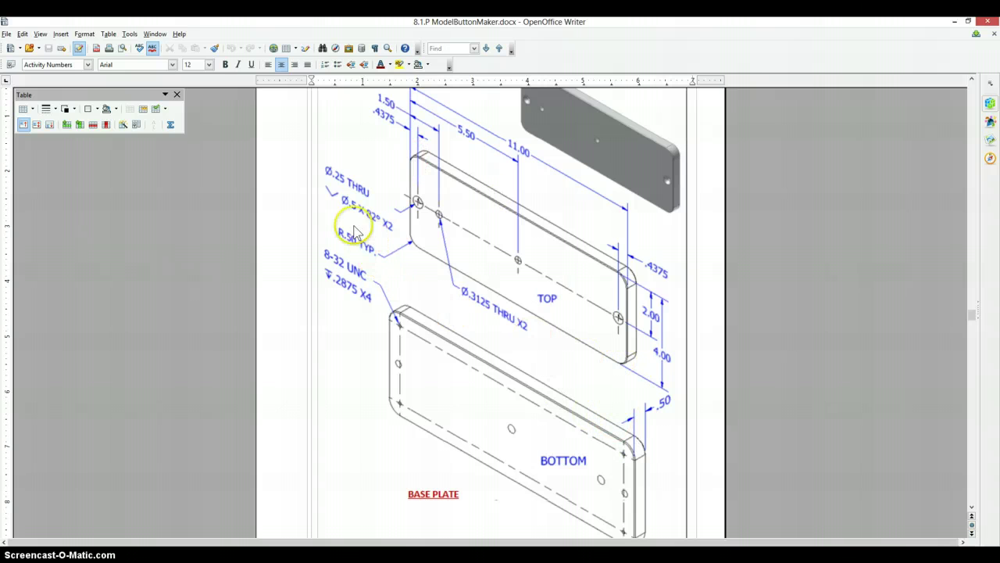
key(alt+Tab)
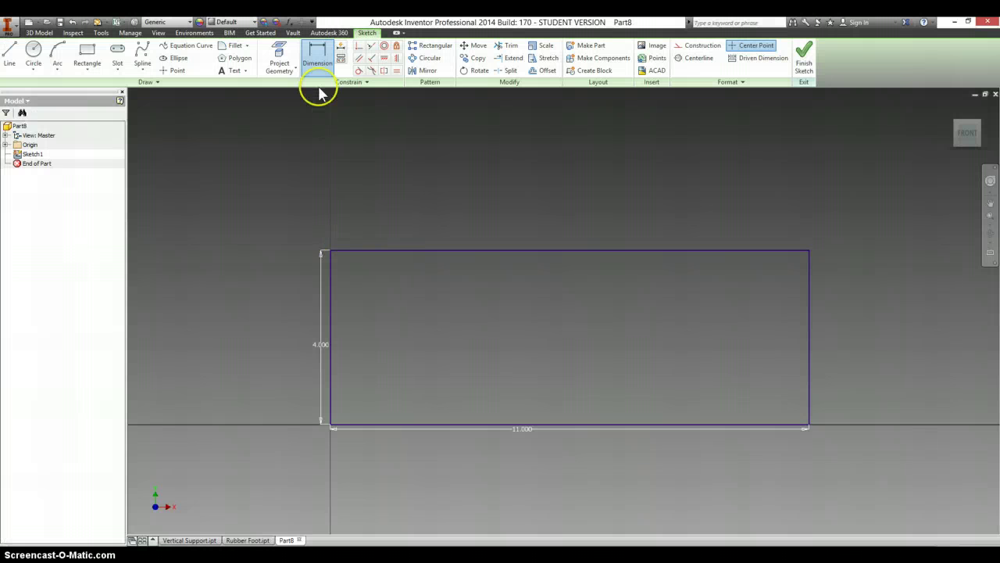
click(233, 47)
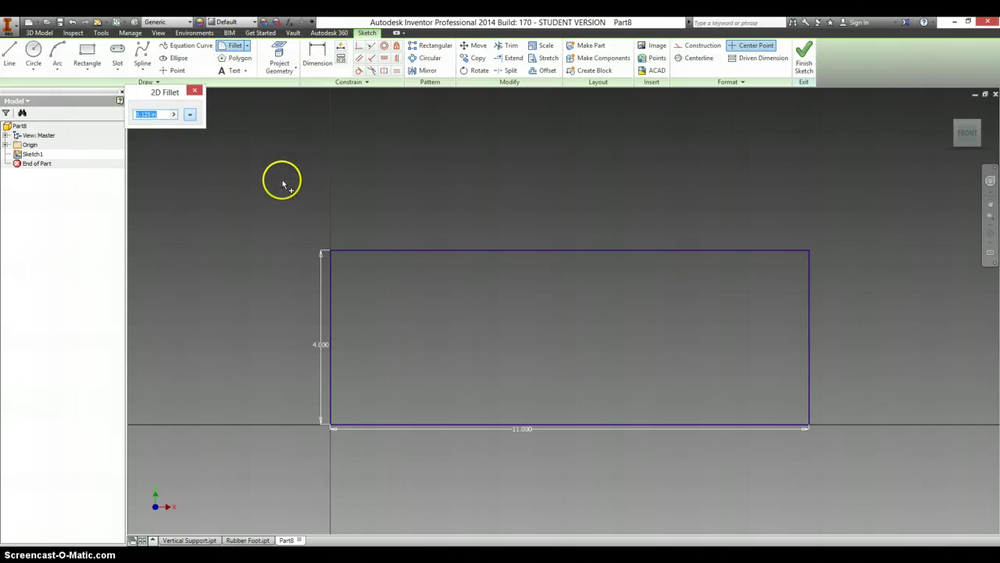
click(328, 271)
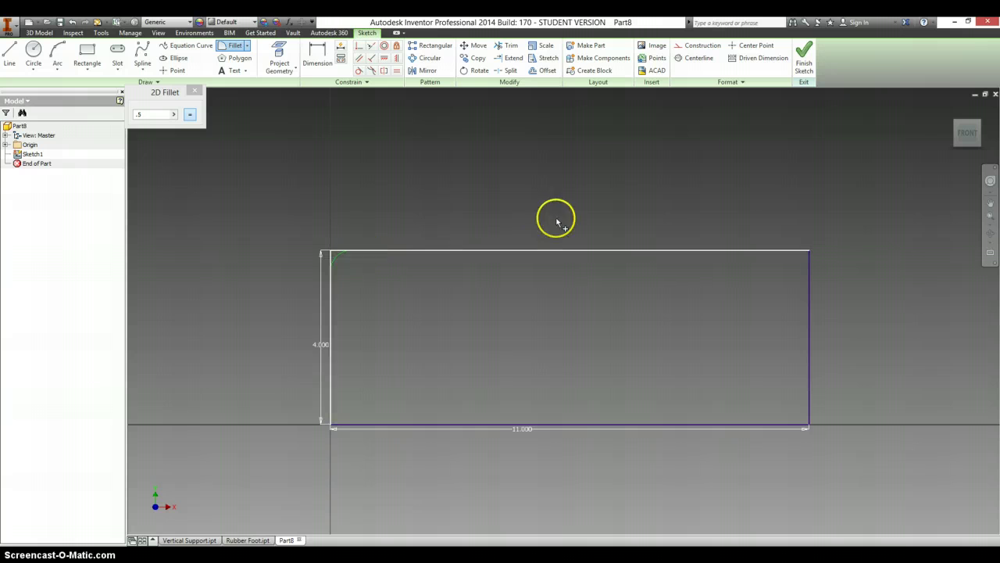
click(357, 250)
click(772, 250)
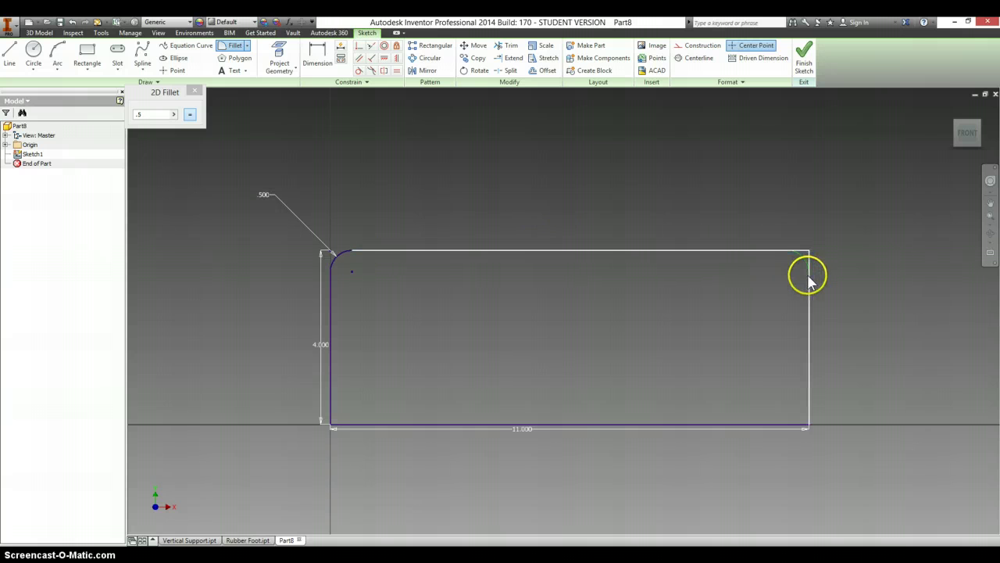
click(810, 283)
click(809, 398)
click(777, 425)
click(351, 424)
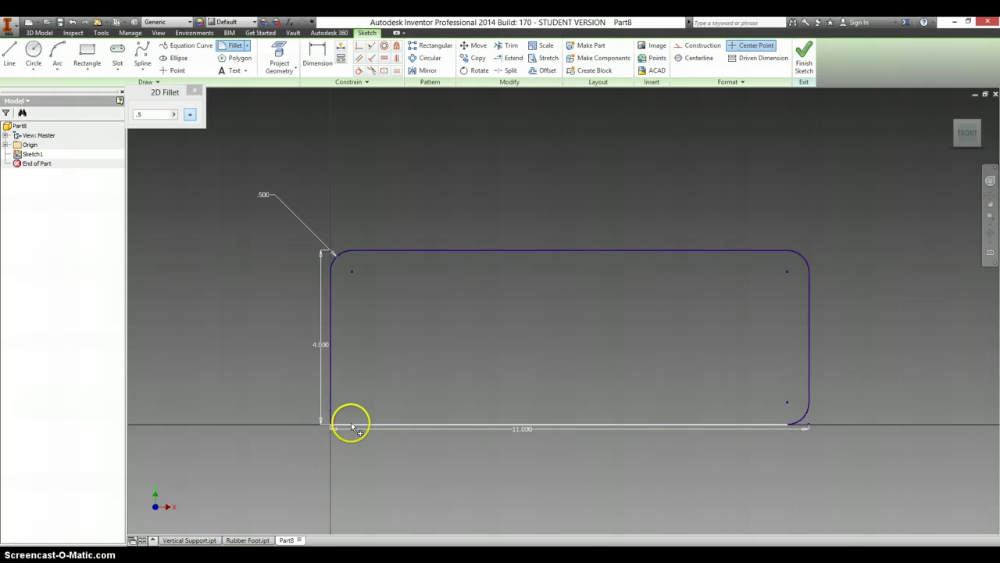
click(330, 394)
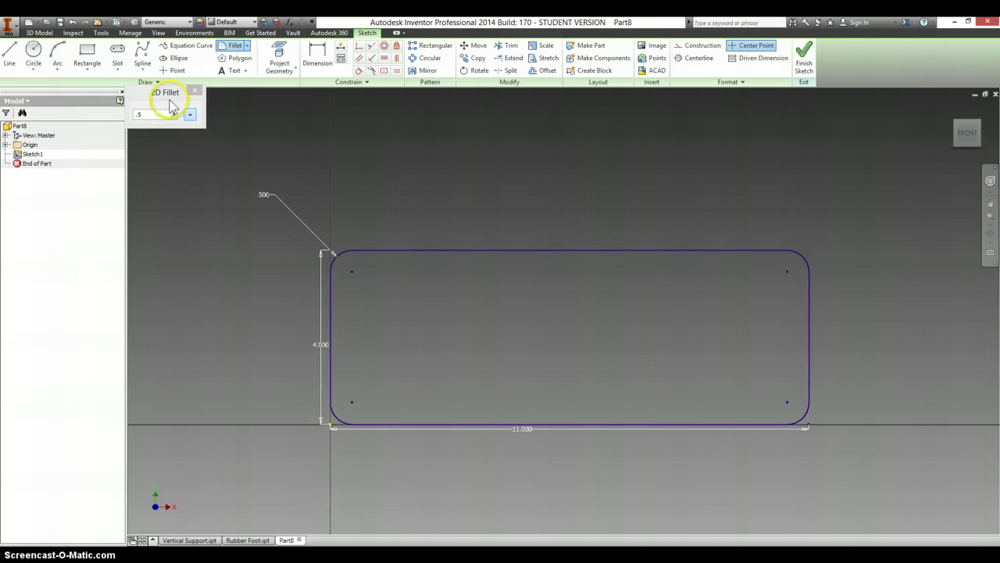
Finish the sketch and extrude the rounded rectangle 0.5 in as Extrusion1.
click(805, 53)
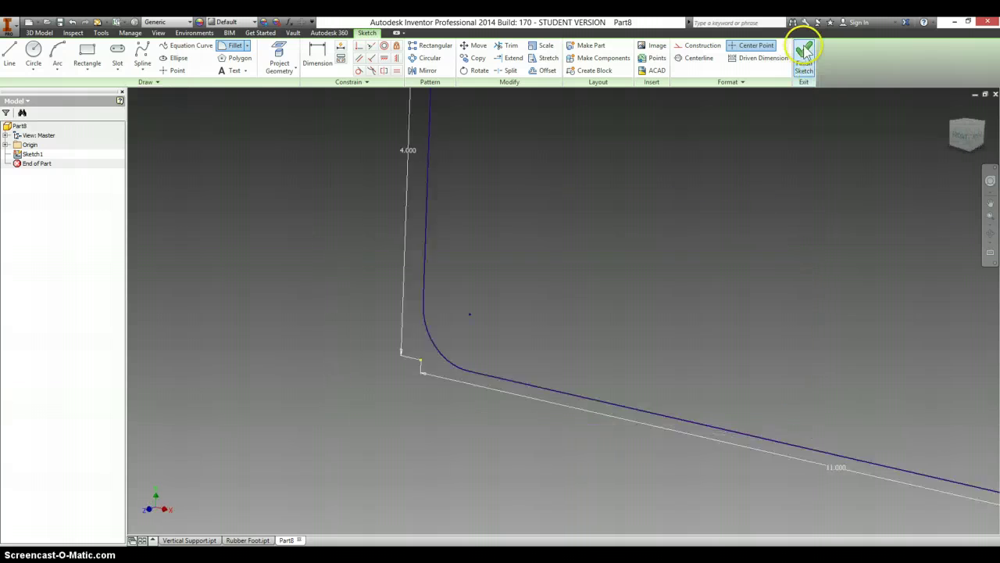
key(e)
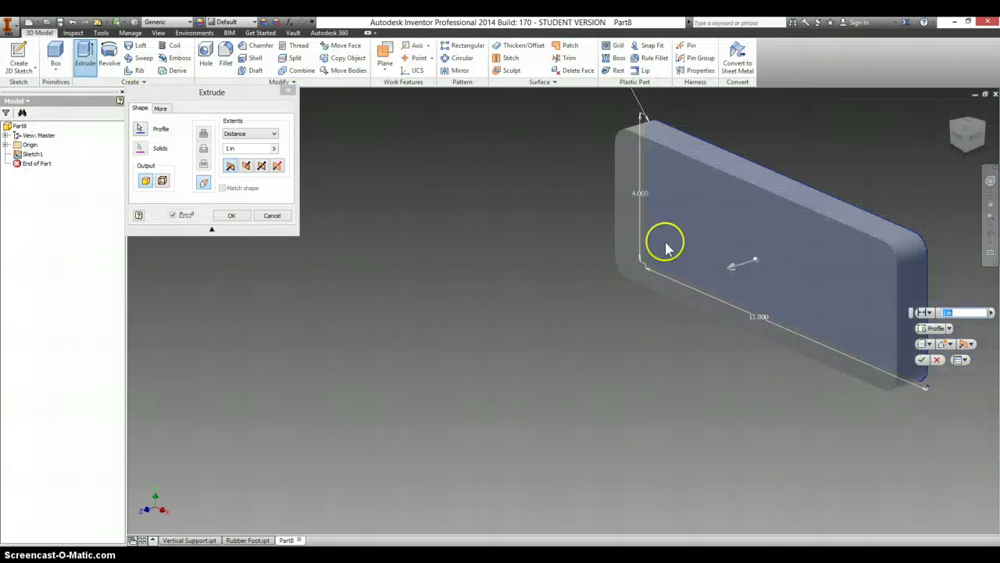
key(alt+Tab)
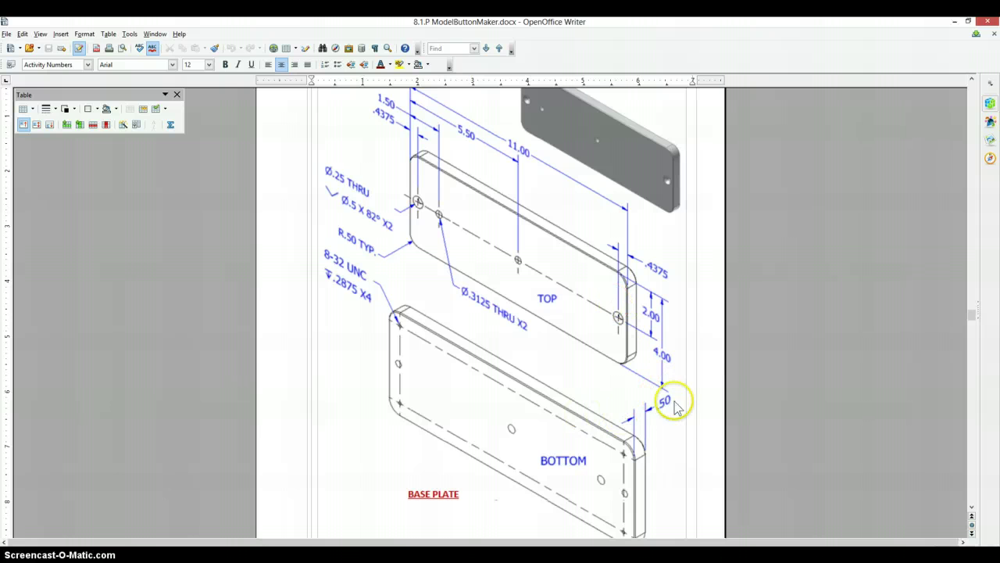
key(alt+Tab)
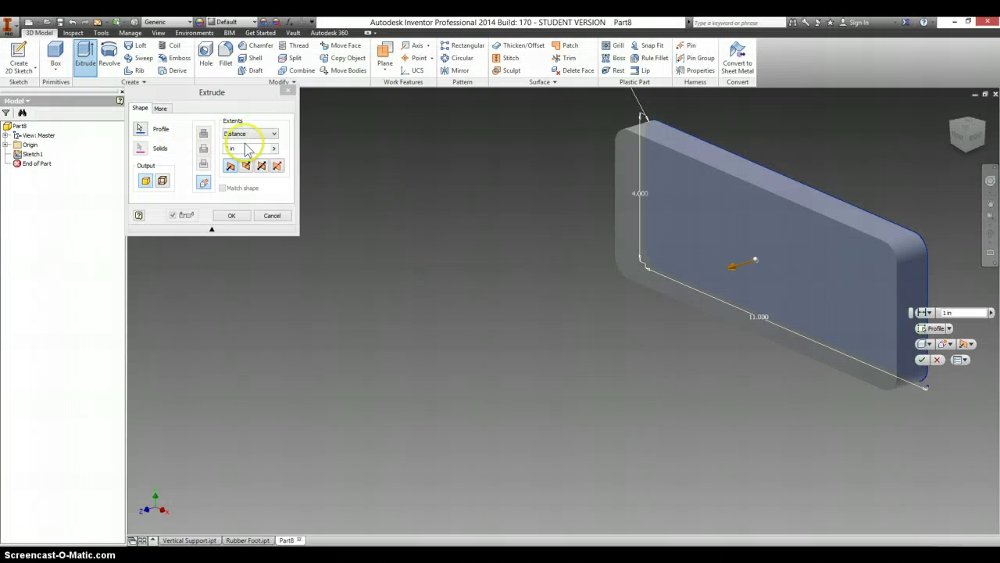
click(202, 146)
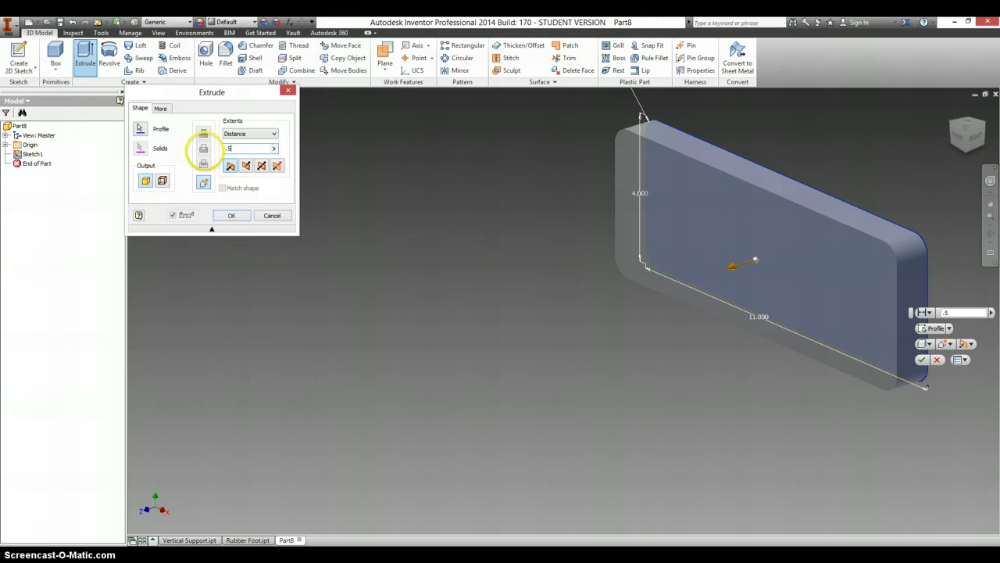
text(.5)
key(Return)
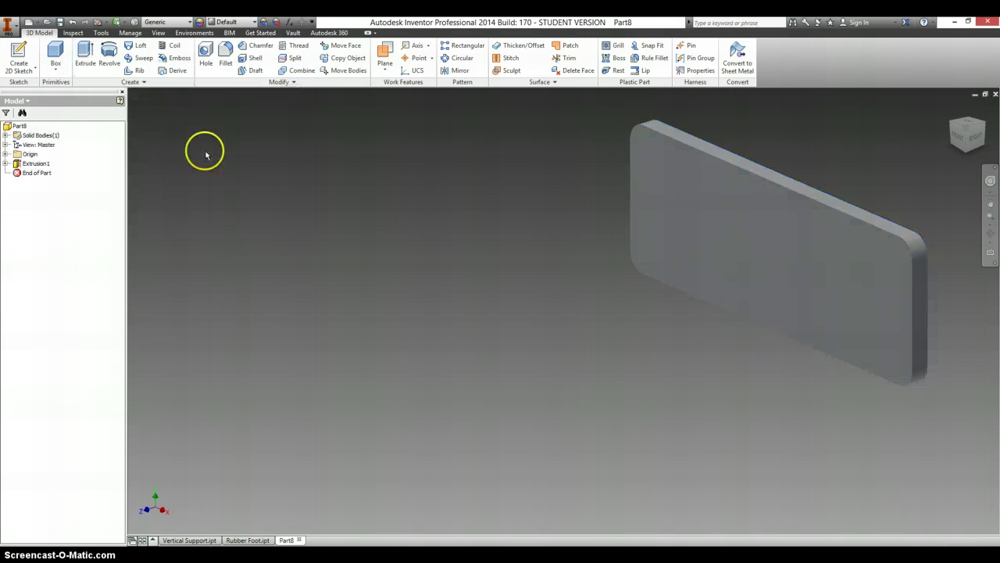
Start a sketch on the plate face and place four hole centre points in a row.
right_click(684, 216)
click(690, 249)
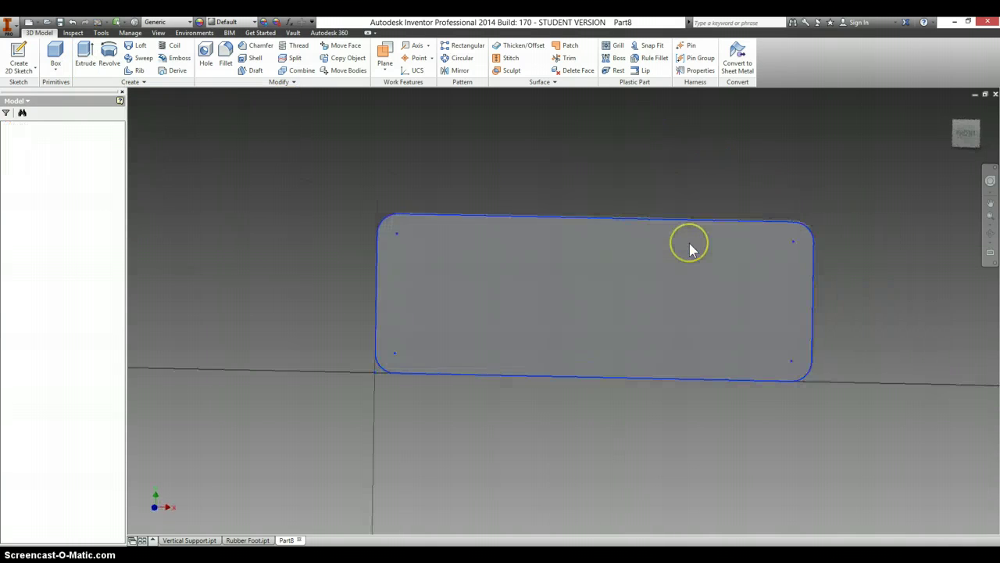
key(alt+Tab)
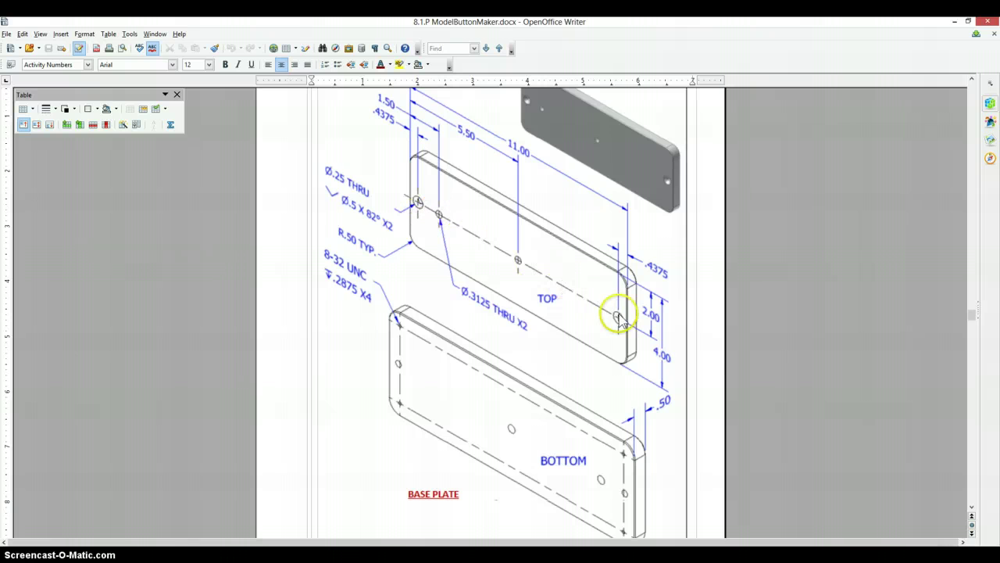
key(alt+Tab)
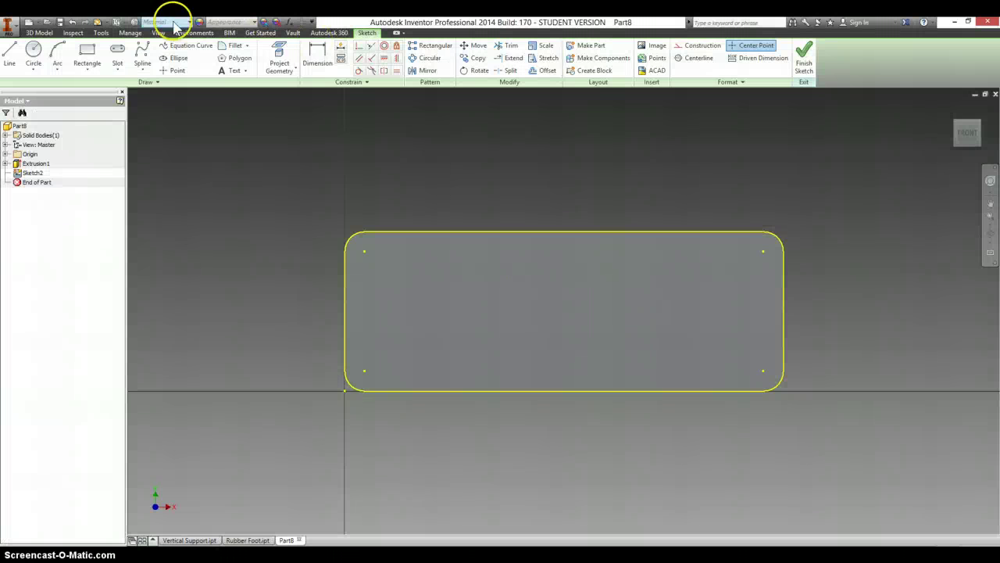
click(176, 70)
click(418, 311)
click(490, 311)
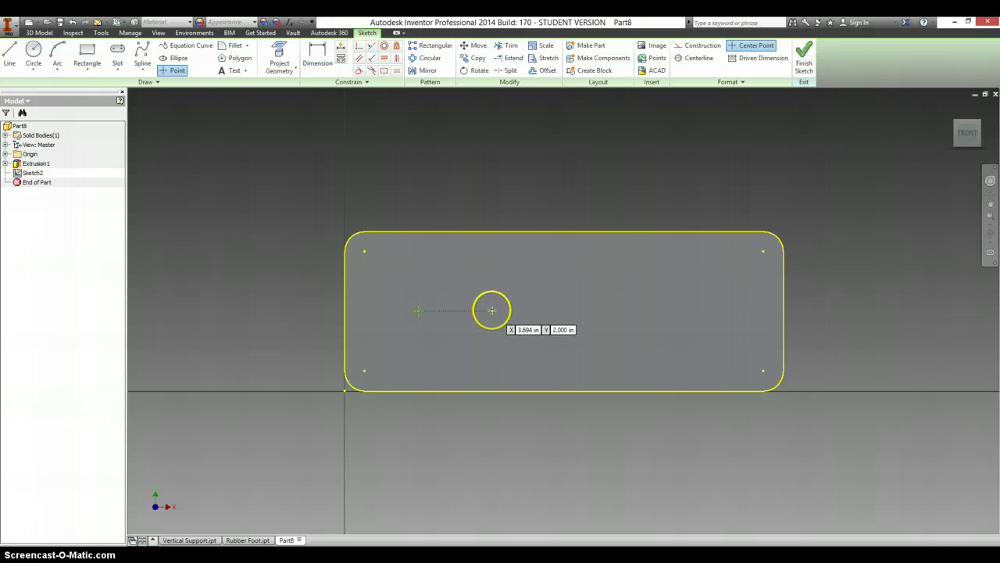
click(568, 310)
click(660, 311)
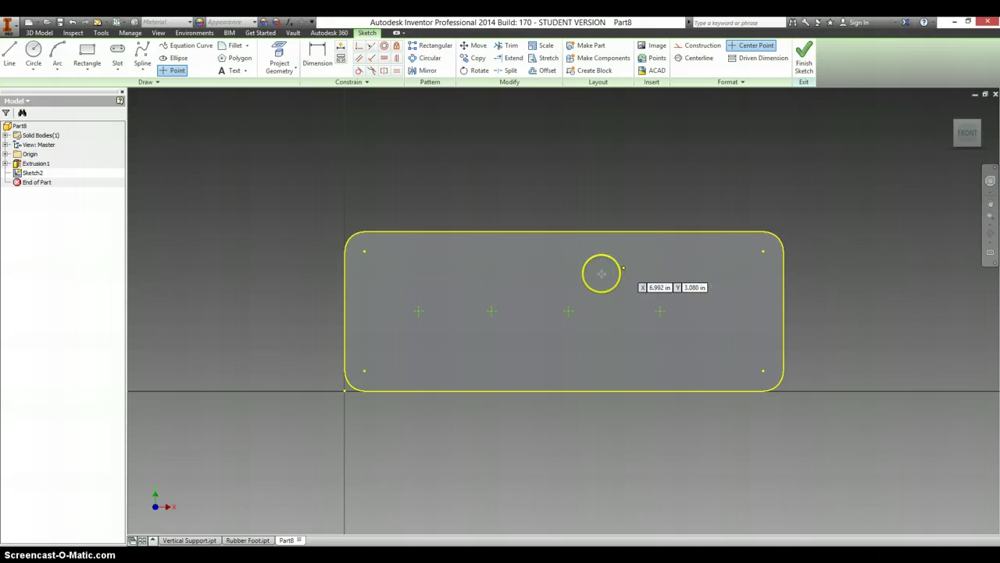
Dimension the leftmost centre 2.000 below the top edge and .438 from the left edge.
key(d)
click(469, 232)
click(419, 311)
click(290, 283)
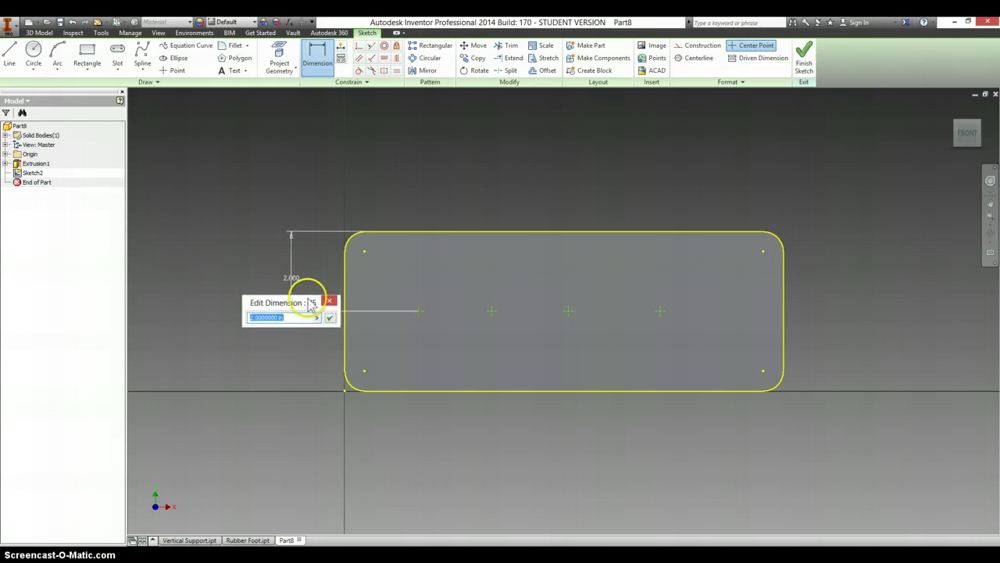
click(330, 318)
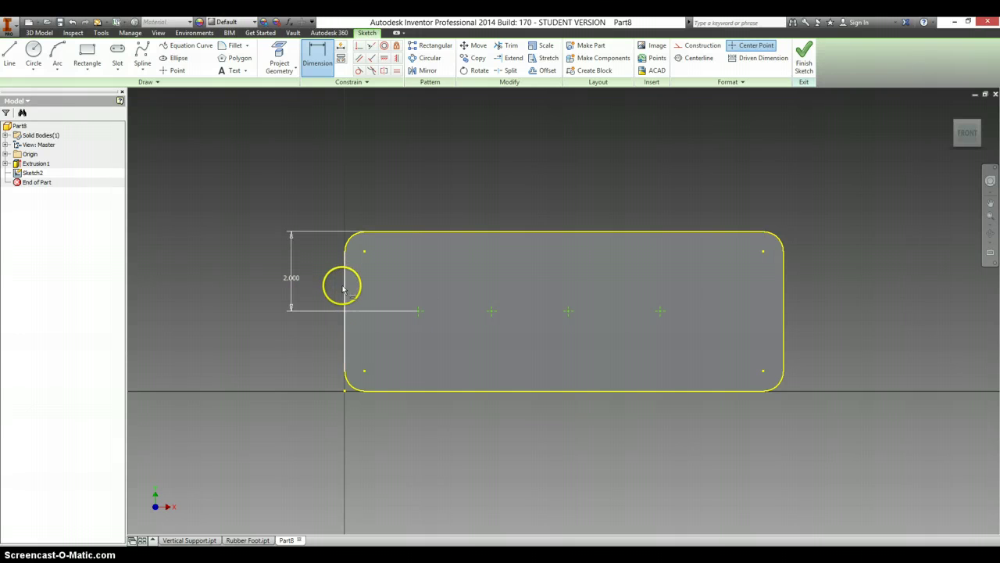
click(343, 290)
click(418, 311)
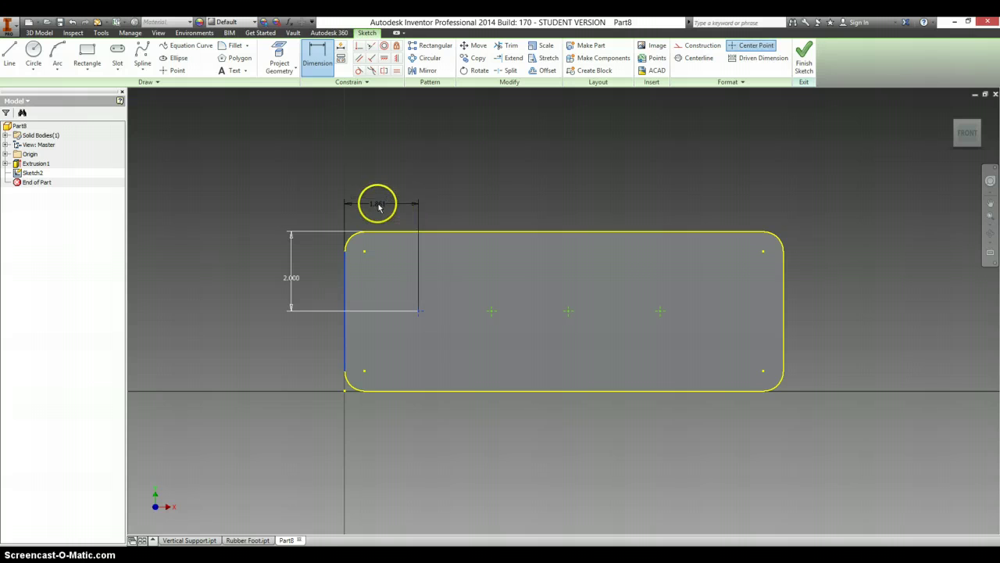
click(377, 205)
key(alt+Tab)
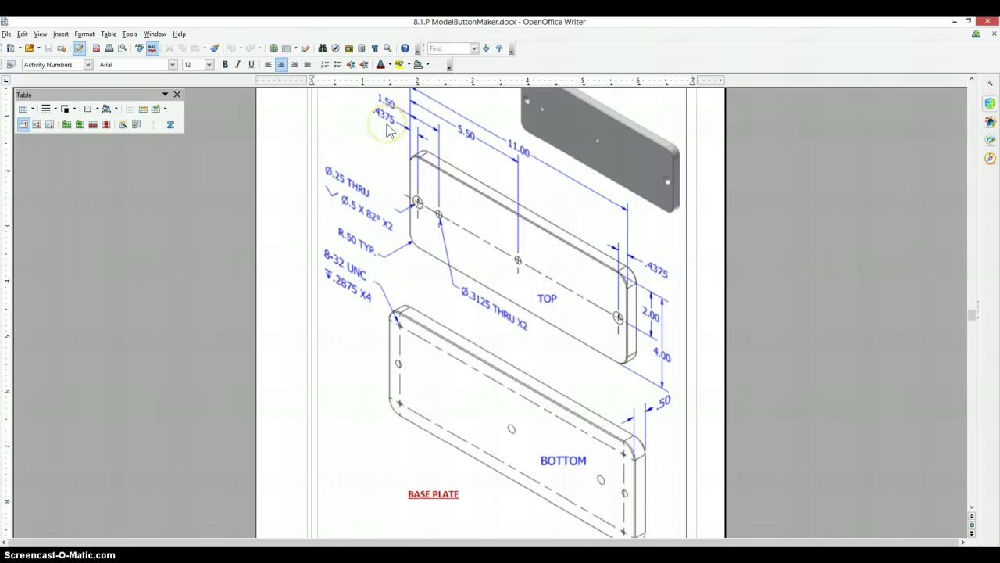
key(alt+Tab)
click(383, 247)
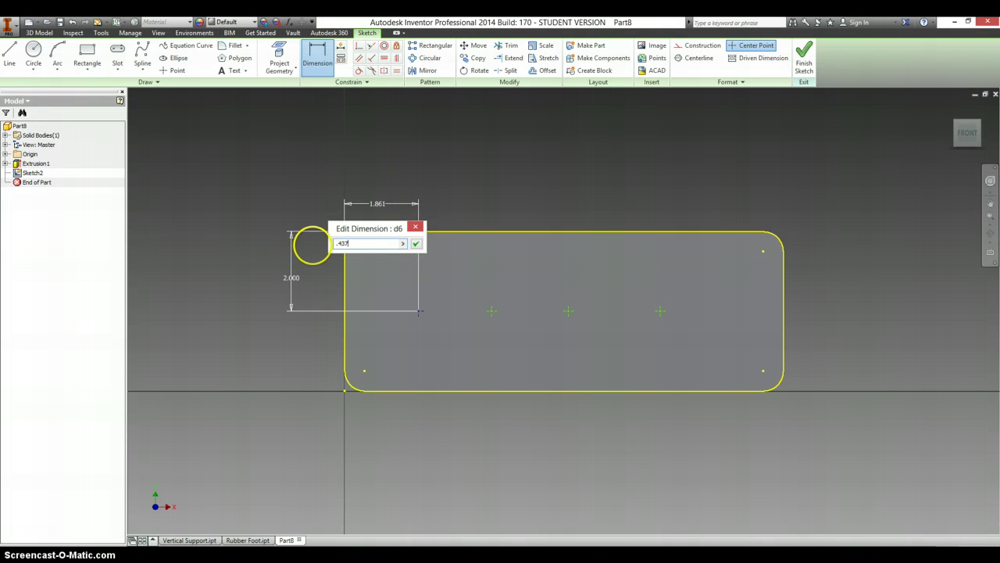
key(Return)
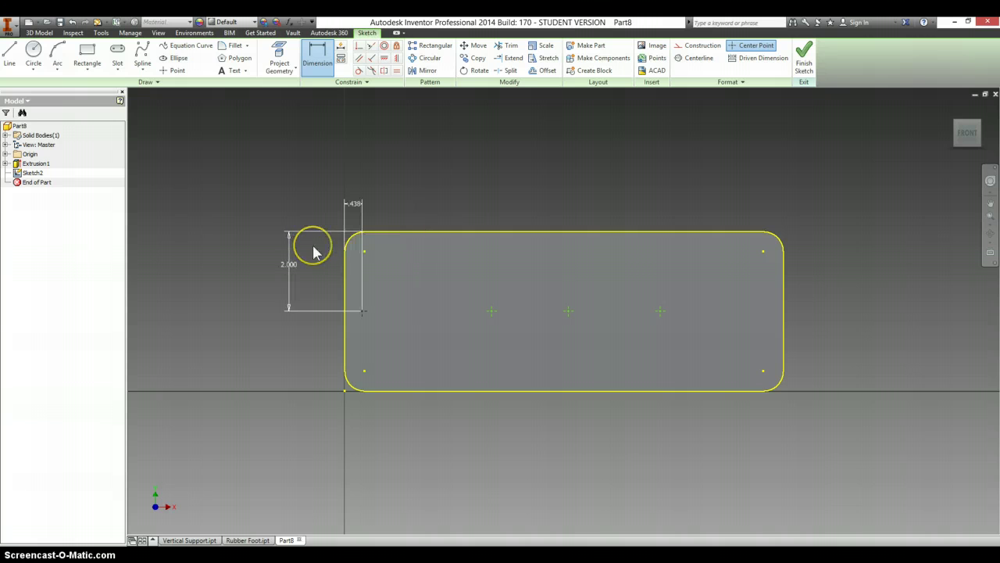
Dimension the second and third centres 1.500 and 5.500 from the left edge.
click(346, 283)
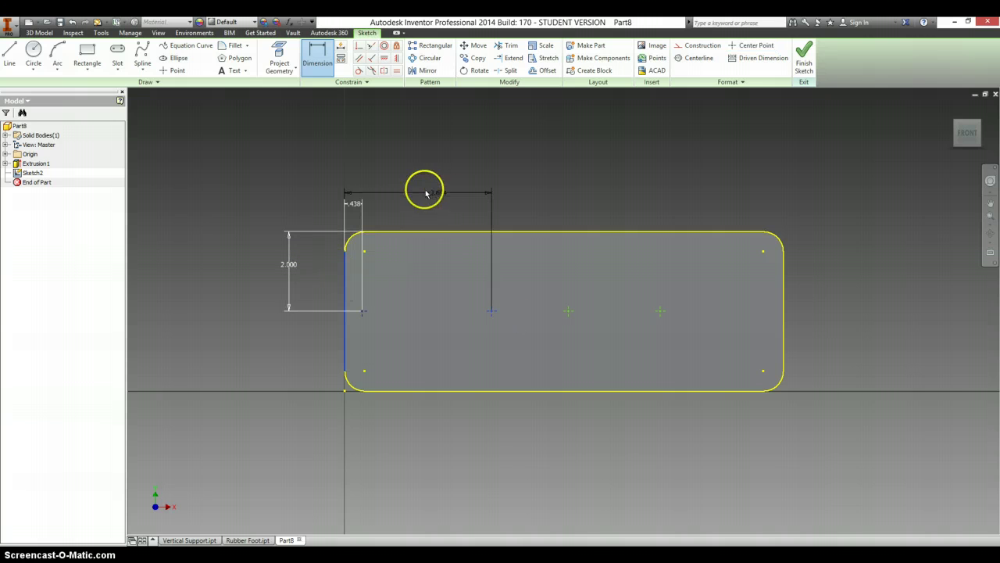
click(492, 312)
click(414, 178)
key(alt+Tab)
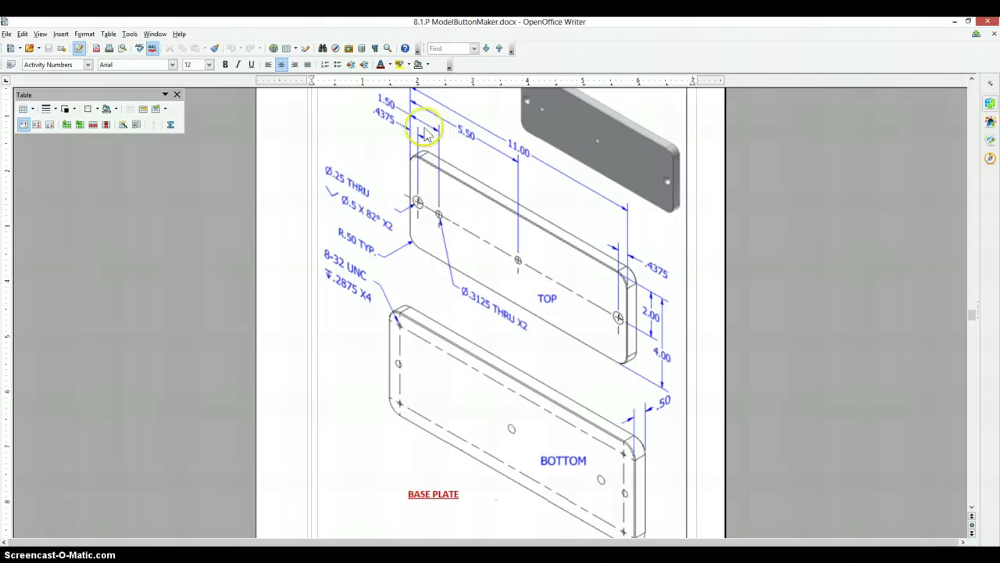
key(alt+Tab)
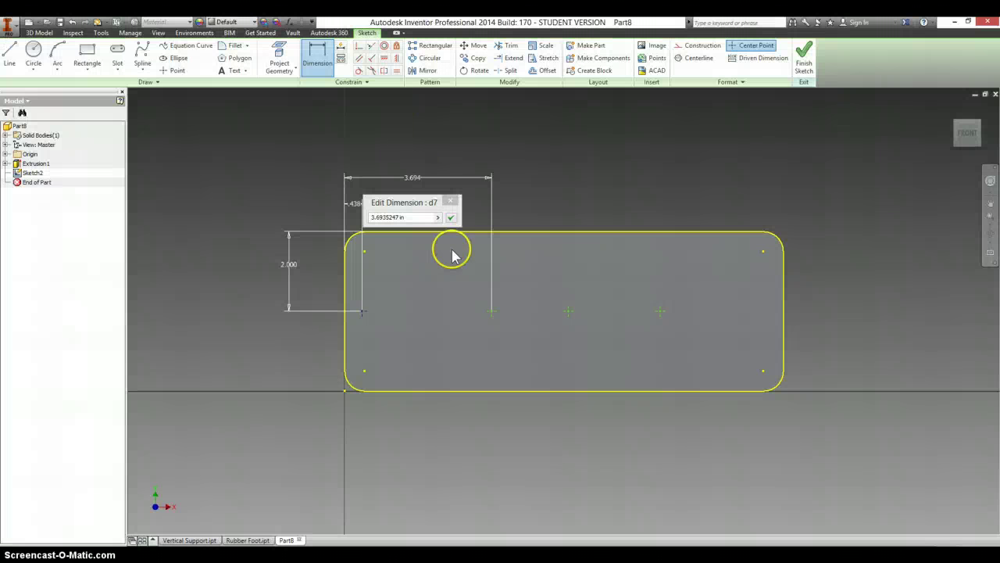
drag(413, 219, 356, 216)
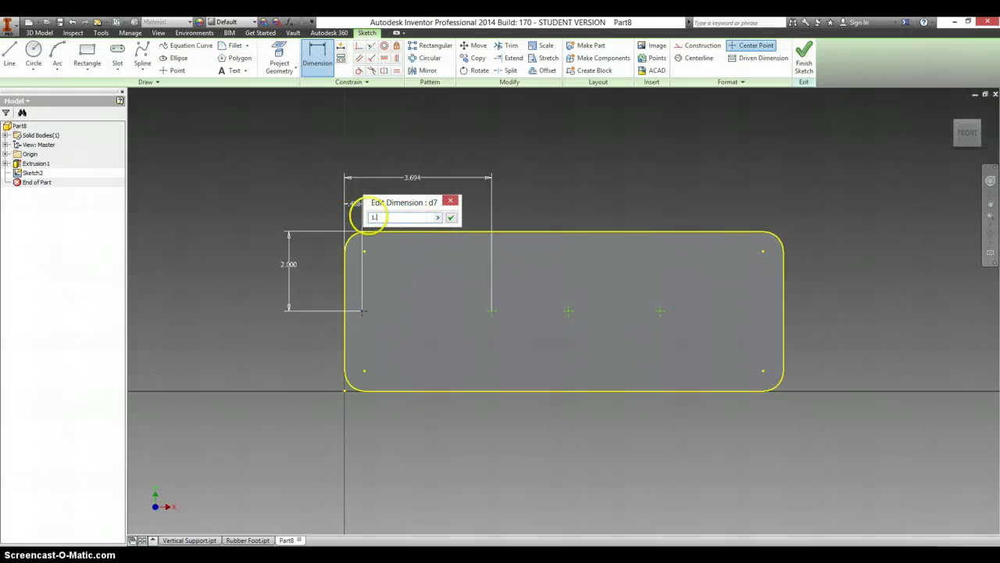
text(1.5)
key(Return)
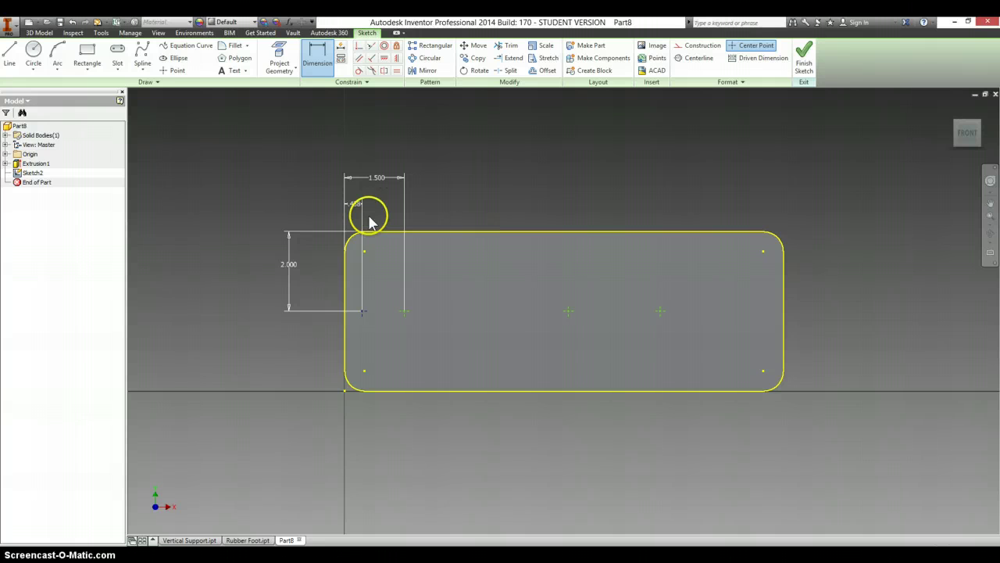
click(345, 269)
click(568, 311)
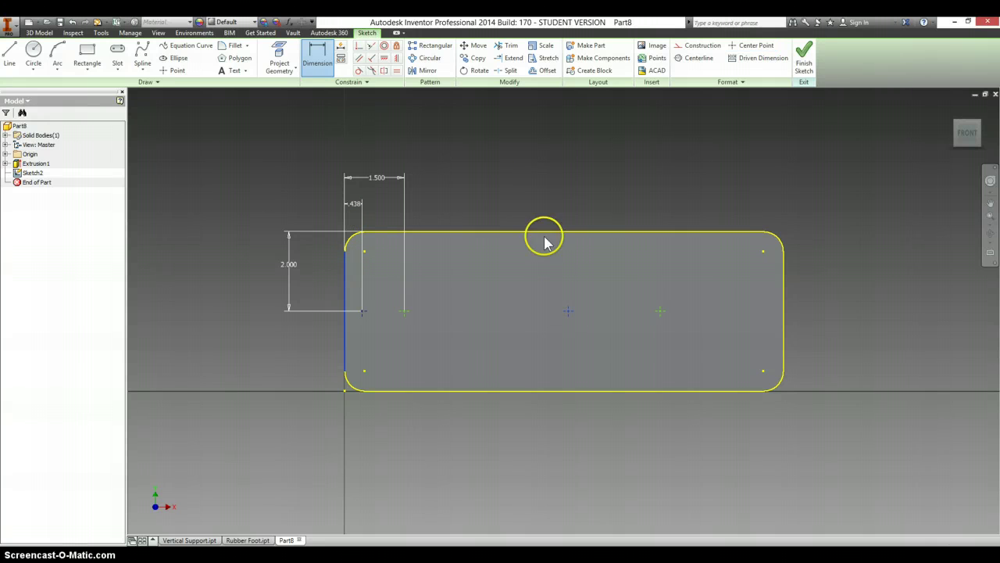
click(477, 162)
key(alt+Tab)
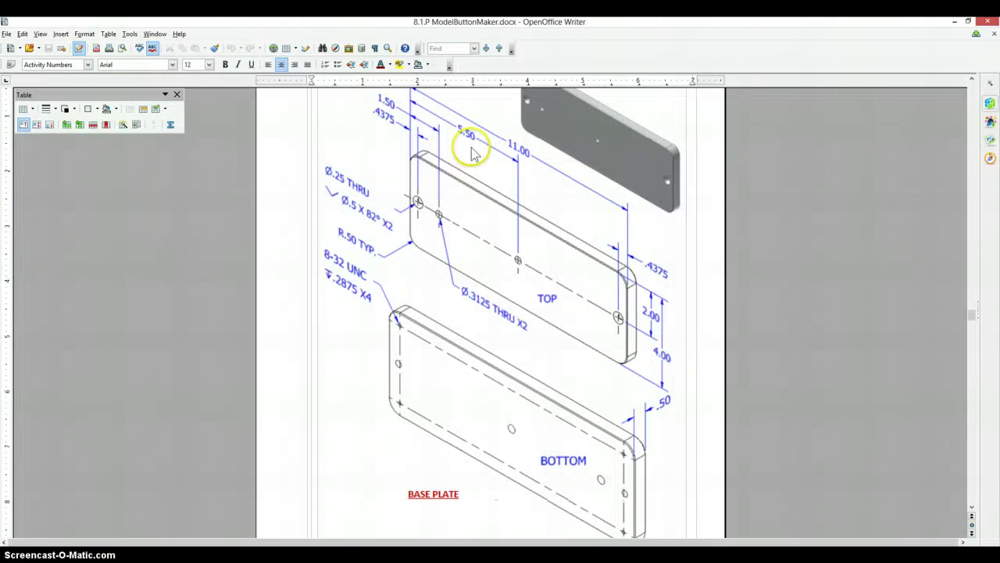
key(alt+Tab)
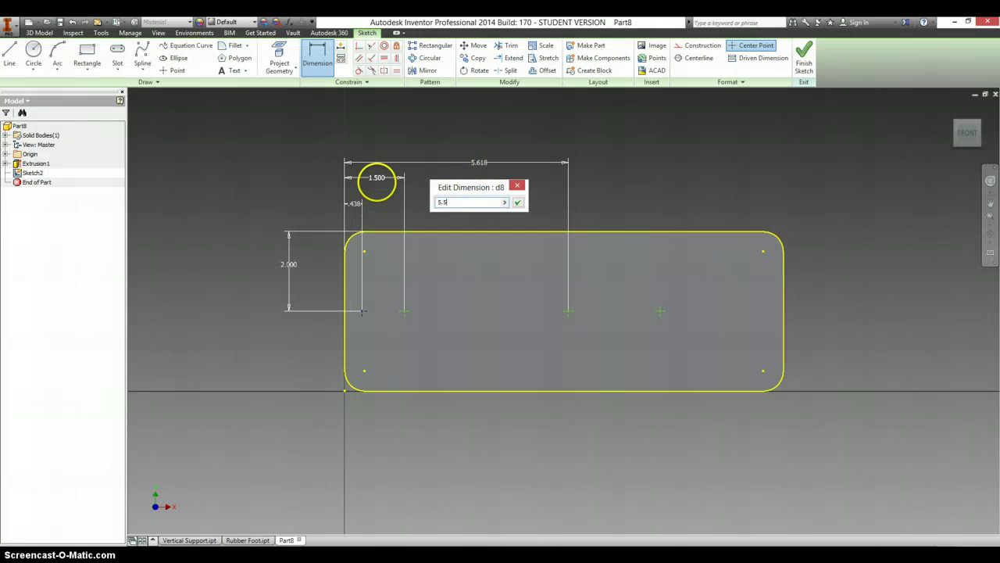
key(Return)
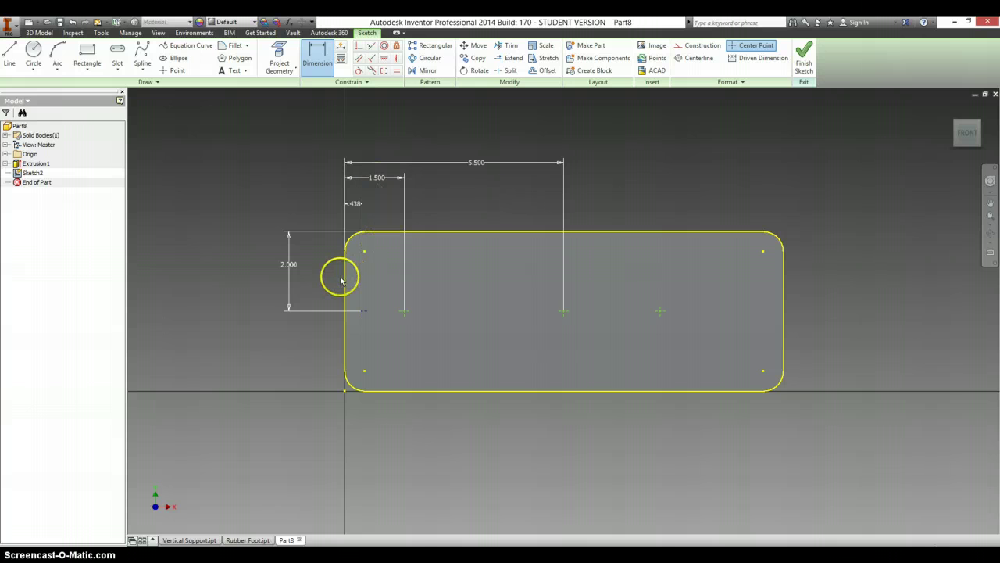
Dimension the rightmost centre .438 from the right edge.
key(alt+Tab)
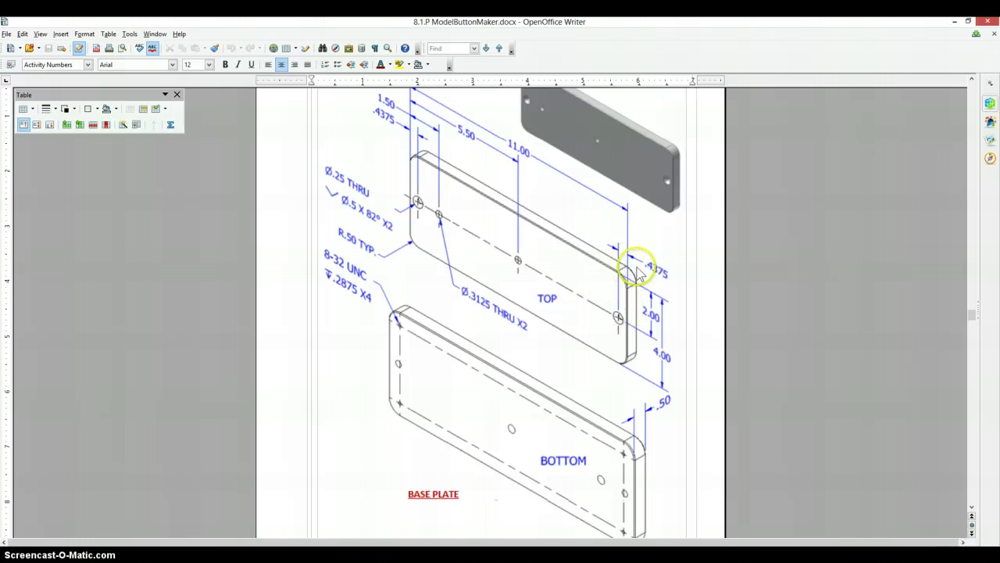
key(alt+Tab)
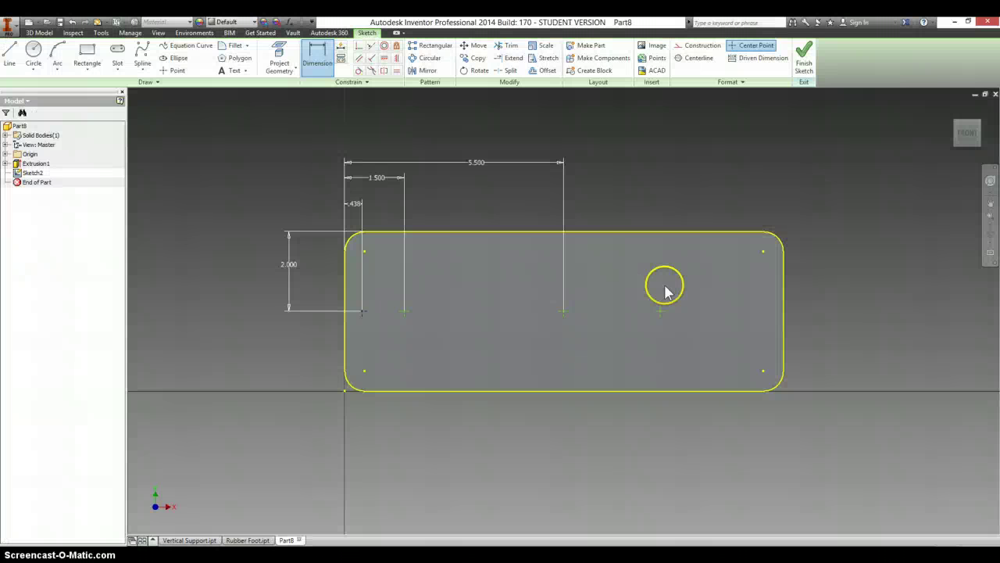
click(783, 312)
click(660, 311)
click(708, 212)
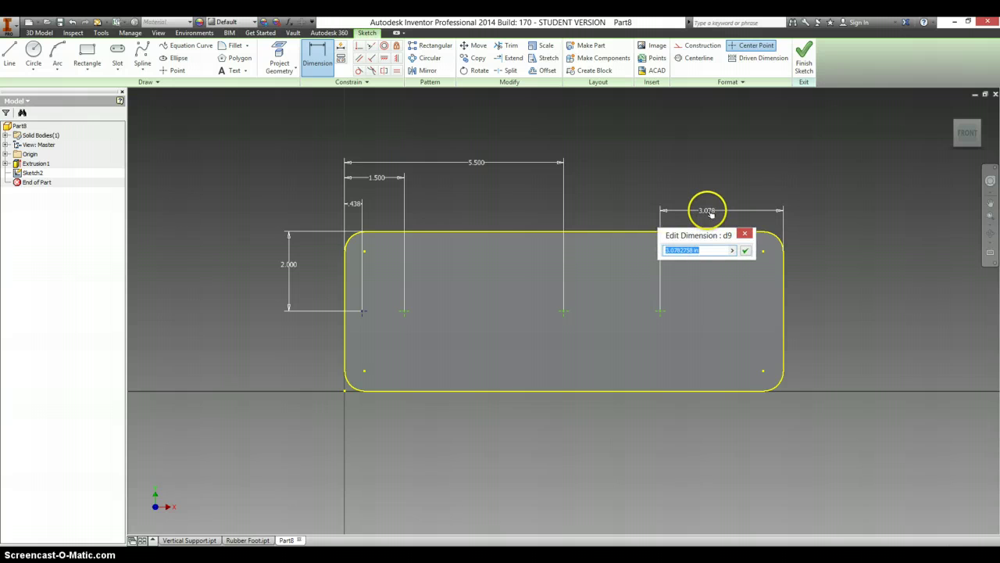
key(Return)
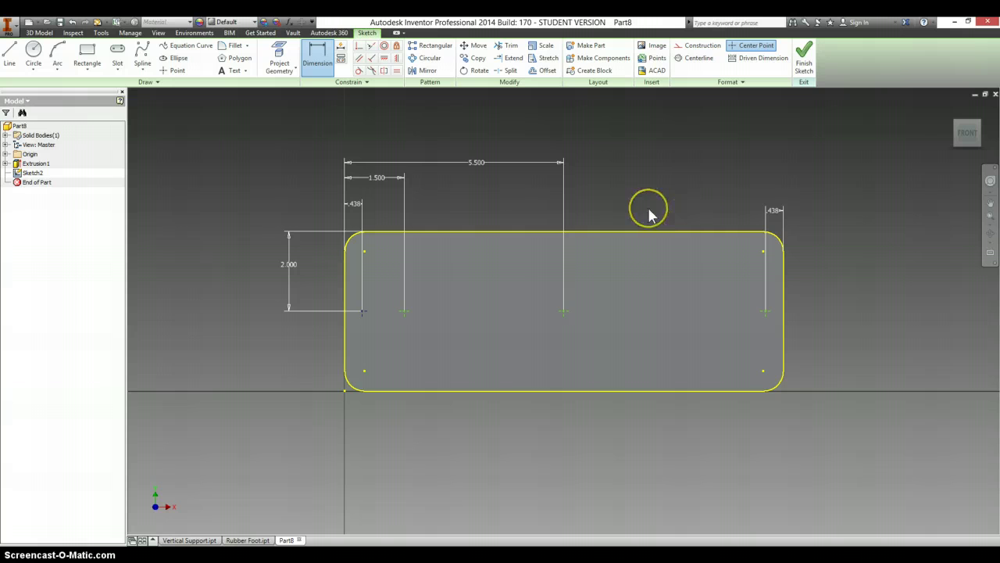
Finish Sketch2 and review the hole callouts on the reference drawing.
click(805, 55)
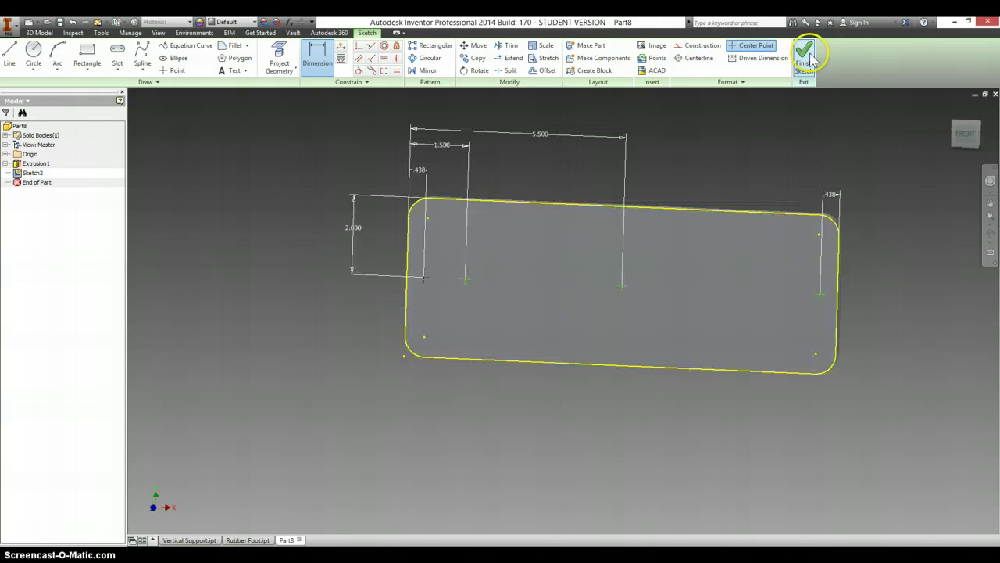
key(alt+Tab)
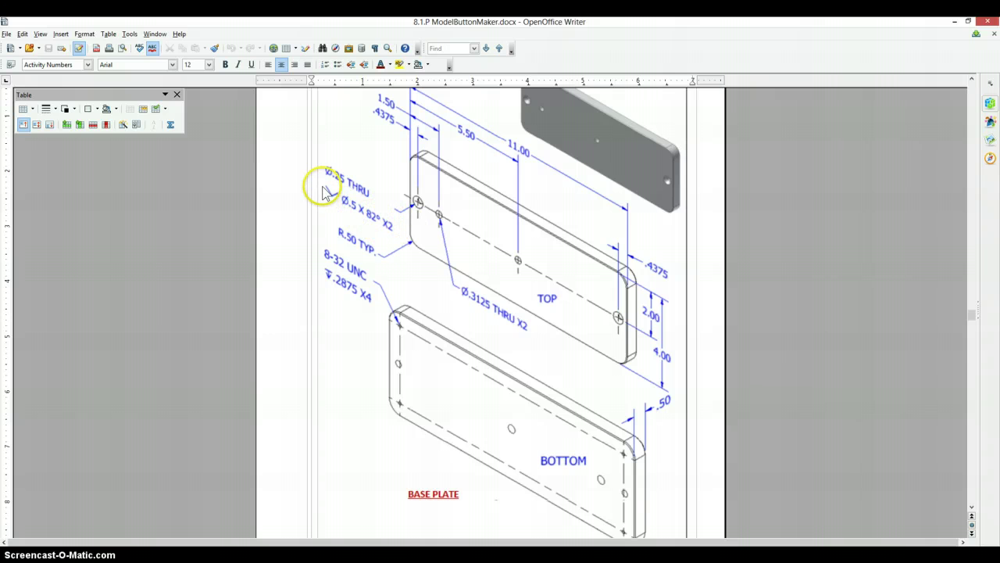
key(alt+Tab)
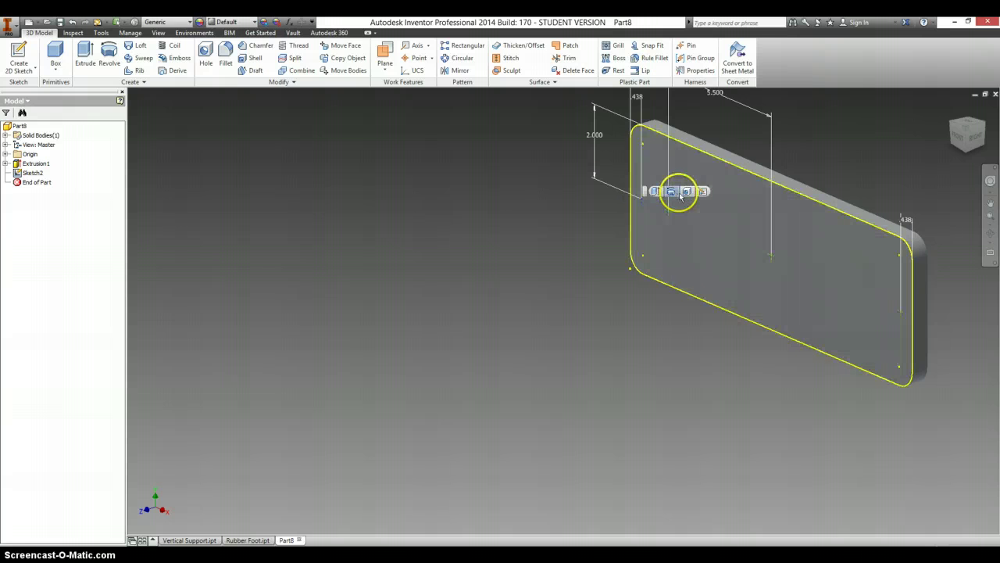
Create Hole1: 0.25 in through-all holes with .5 x 82° countersinks at both plate ends.
click(685, 192)
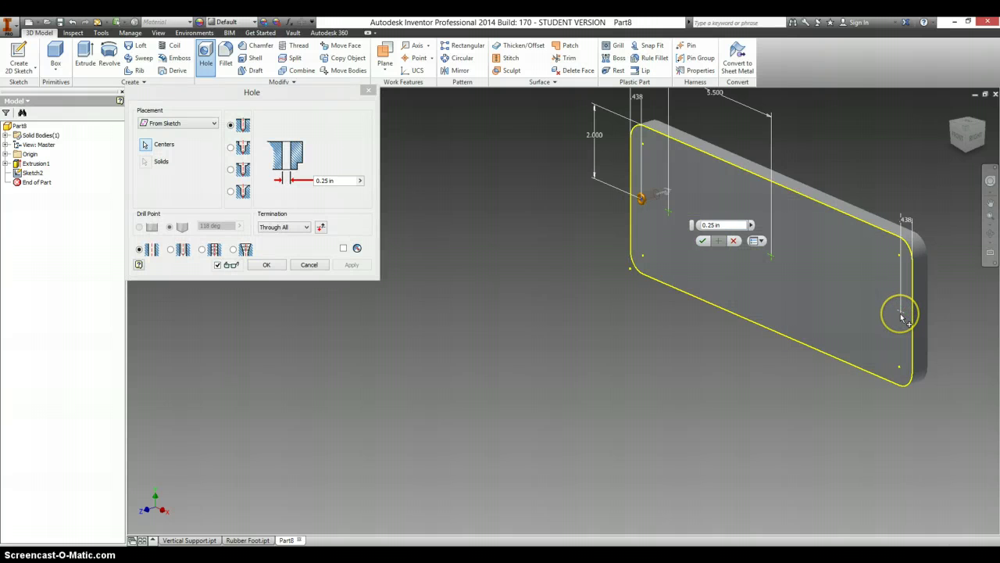
click(901, 316)
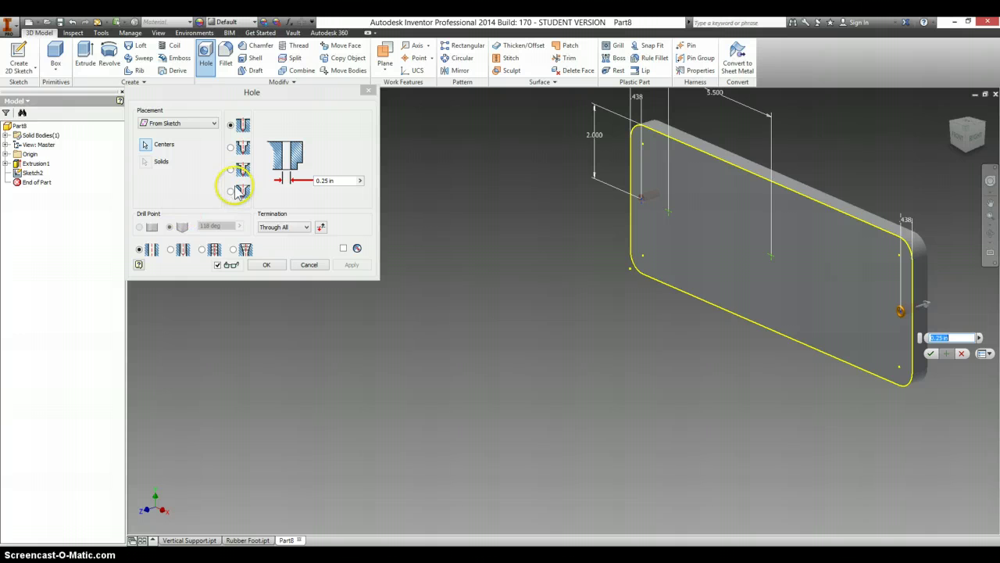
key(alt+Tab)
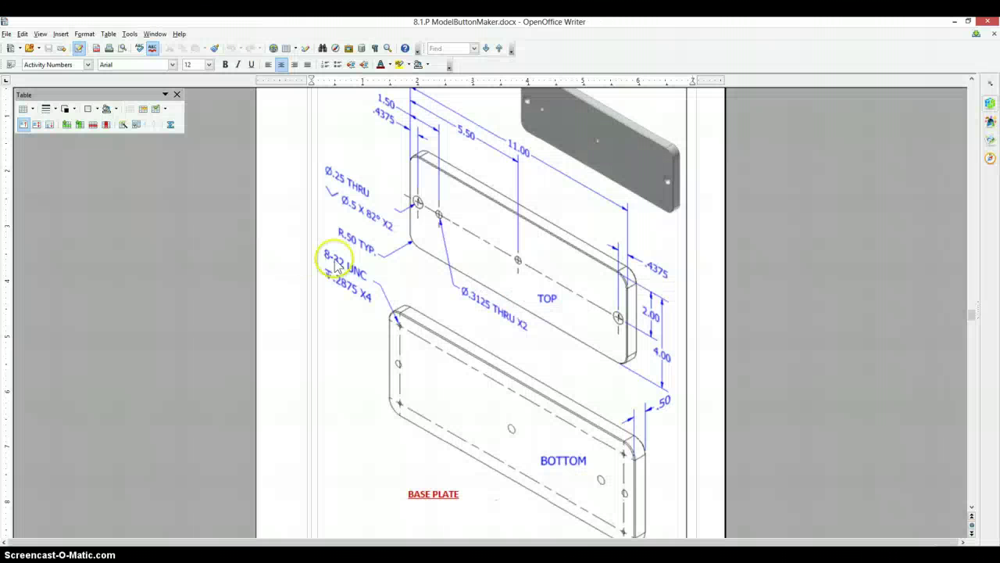
key(alt+Tab)
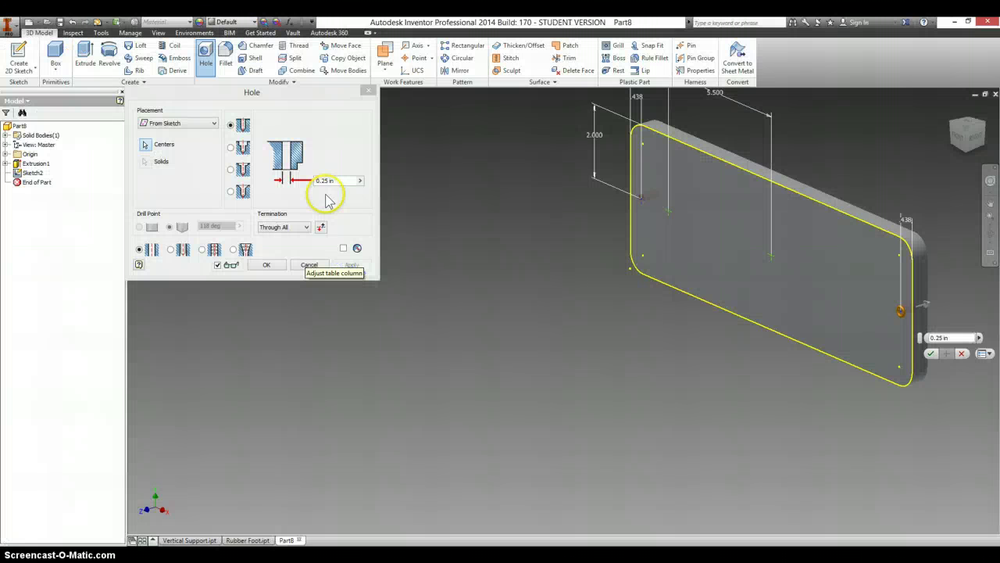
click(233, 191)
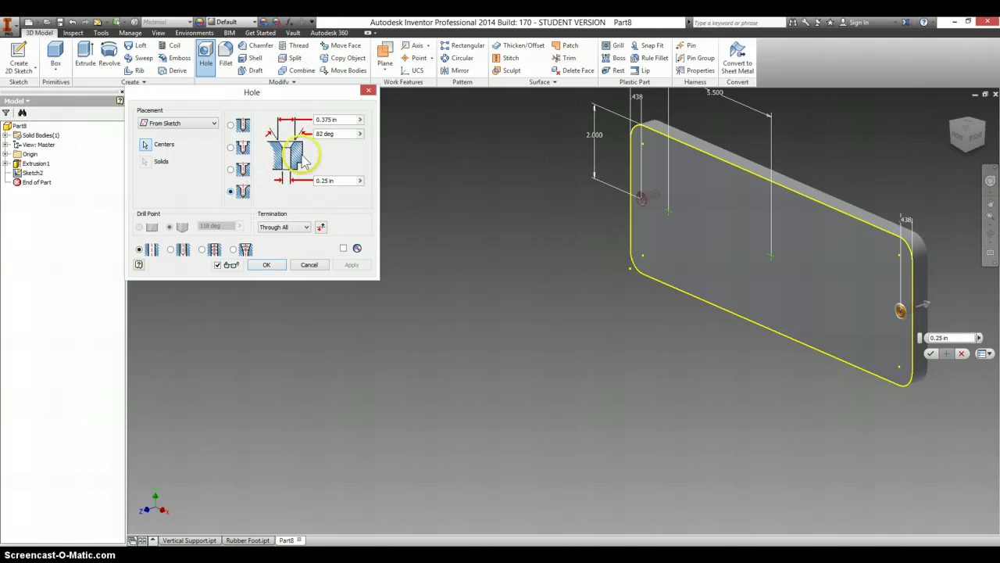
key(alt+Tab)
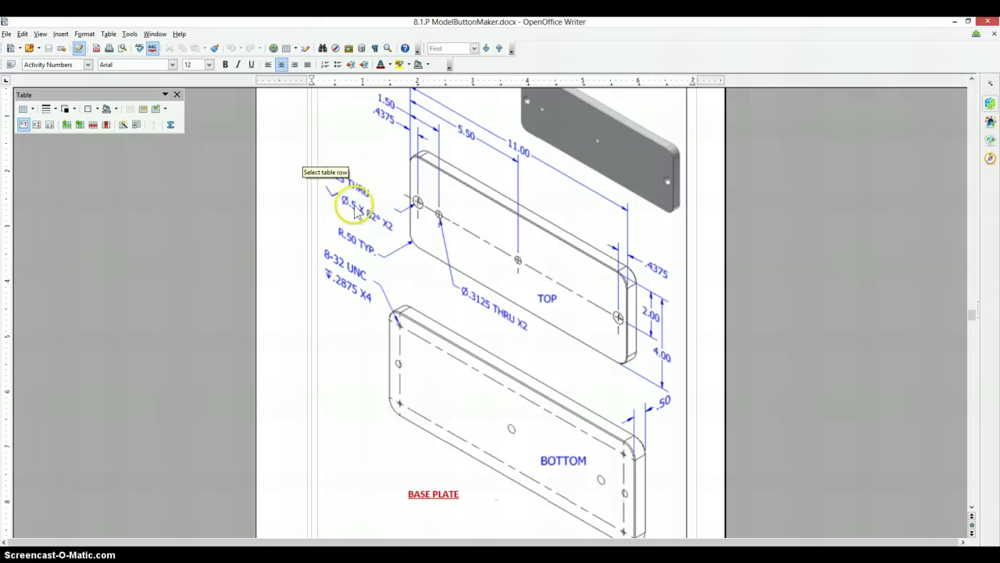
key(alt+Tab)
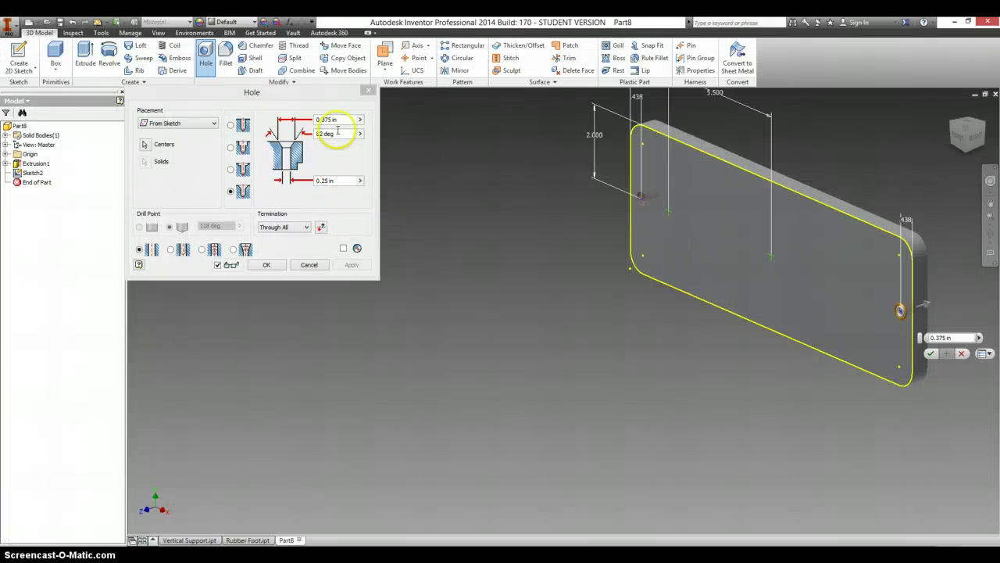
click(341, 122)
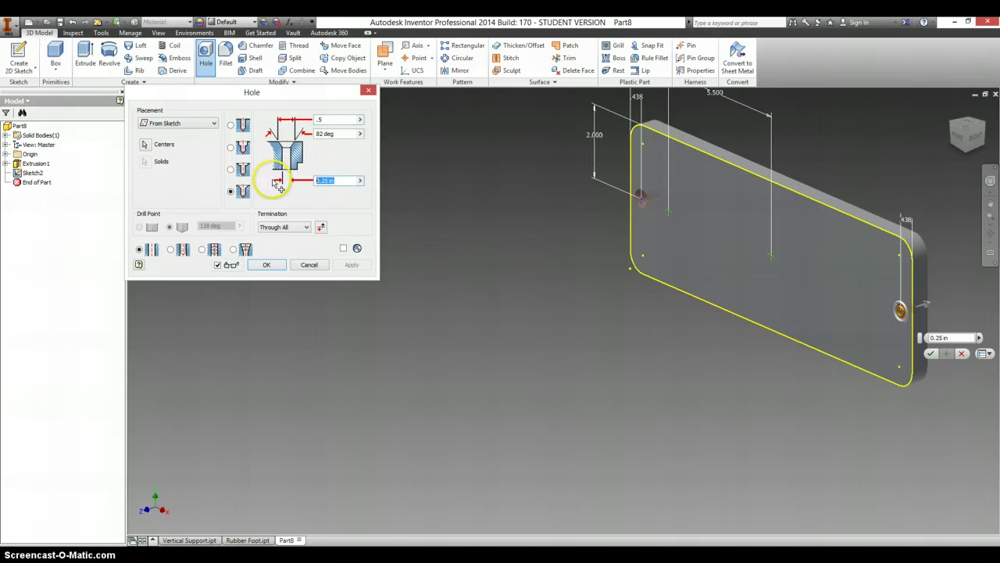
key(alt+Tab)
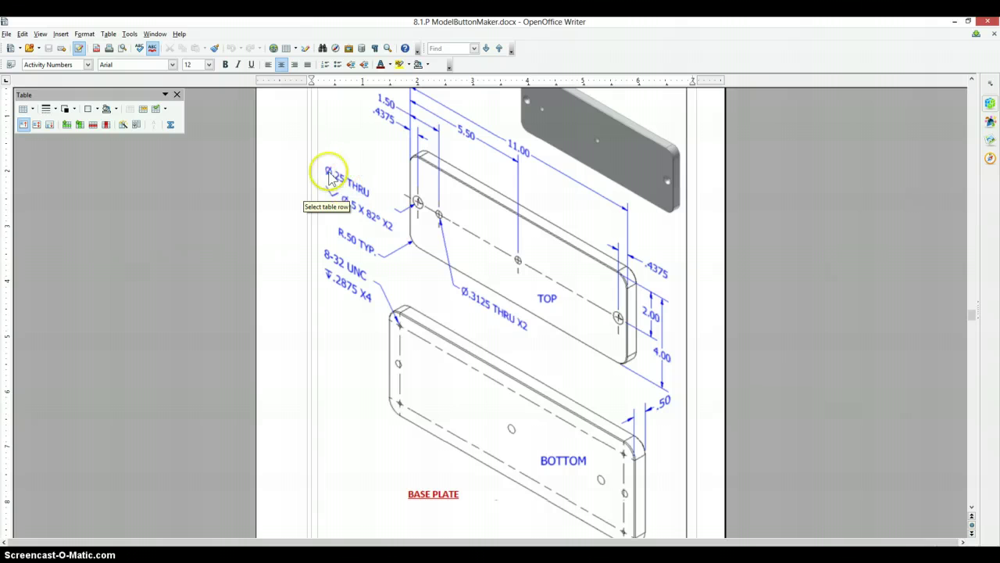
key(alt+Tab)
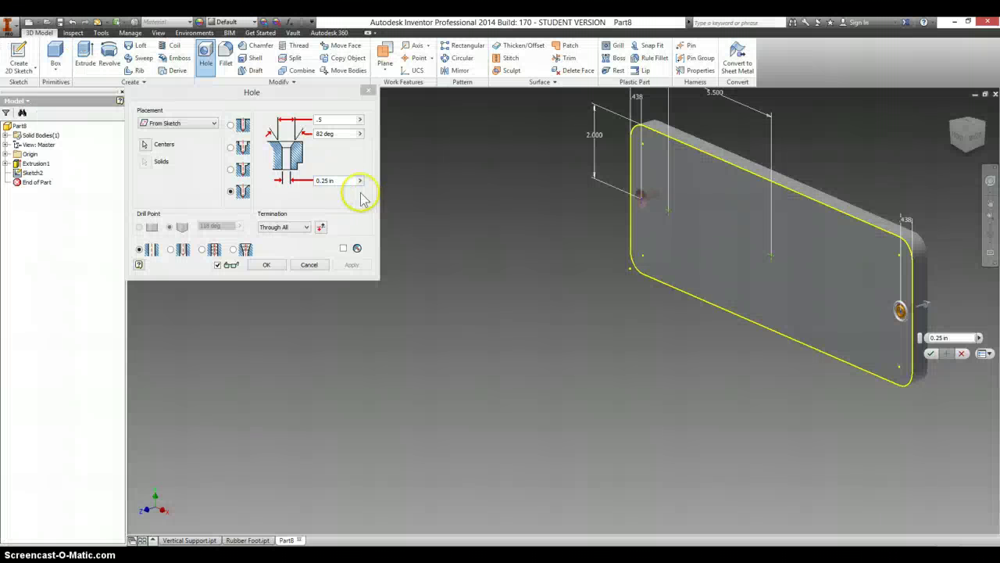
click(266, 264)
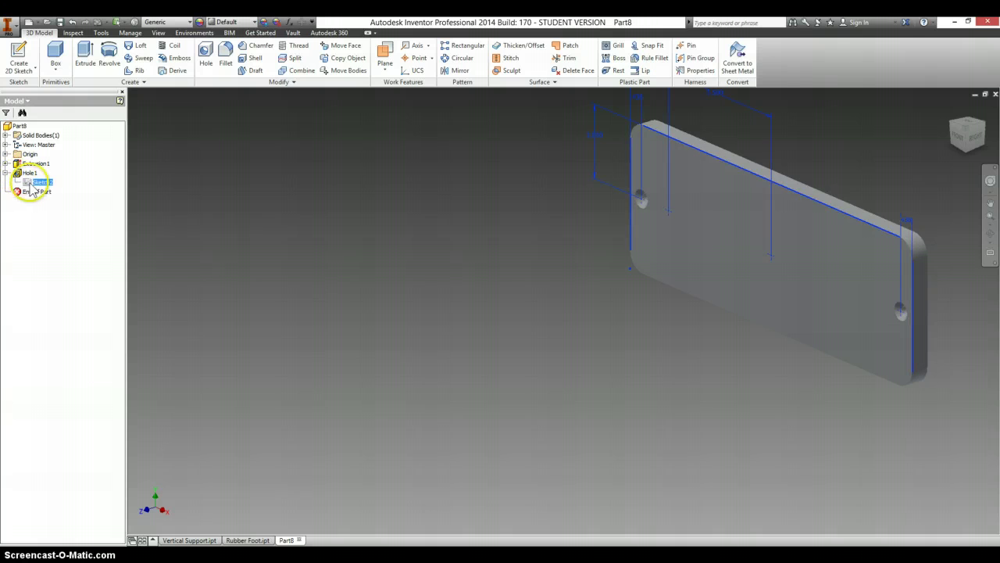
Show Sketch2 and drill 0.3125 in through-all holes at the 1.500 and 5.500 centres.
click(52, 285)
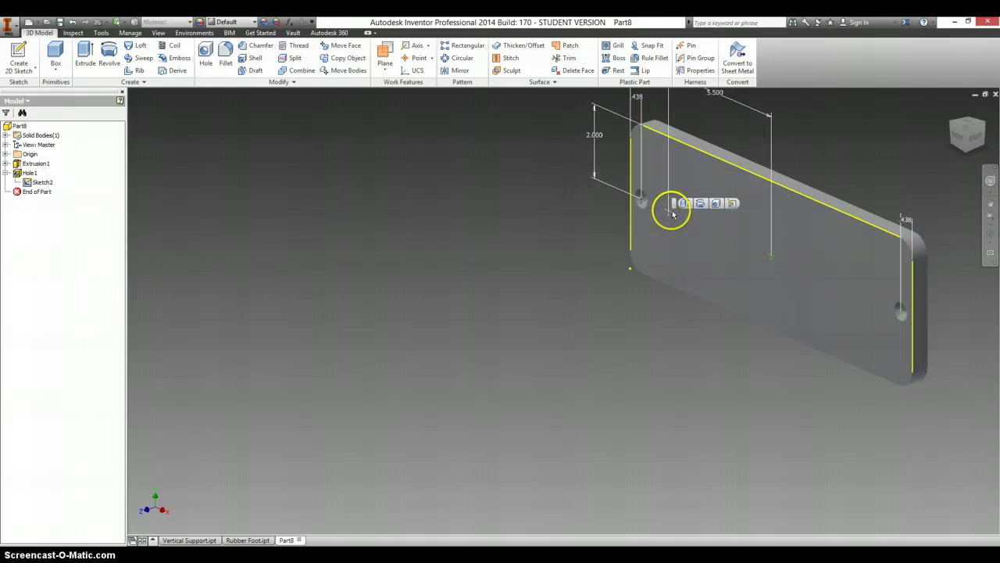
click(714, 203)
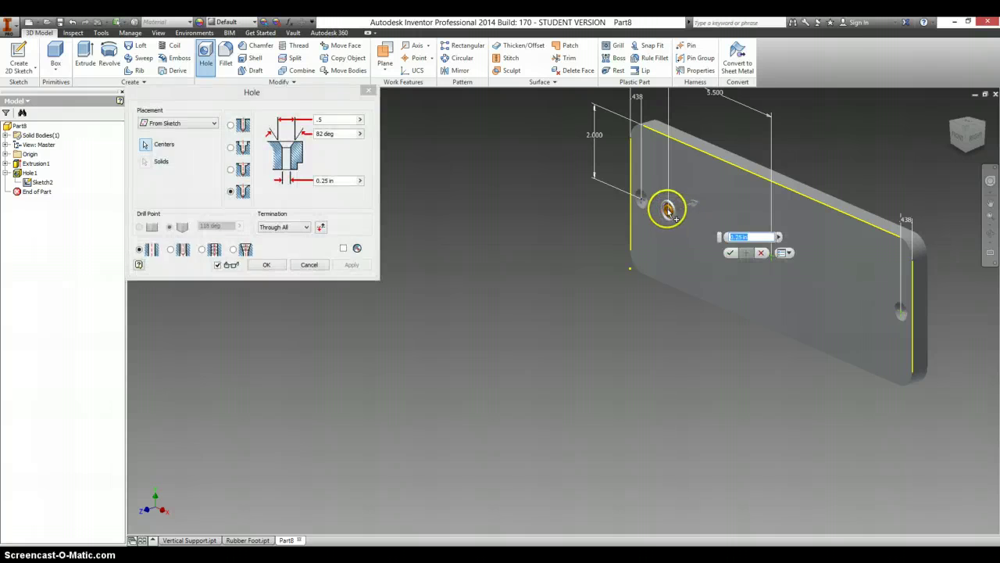
key(alt+Tab)
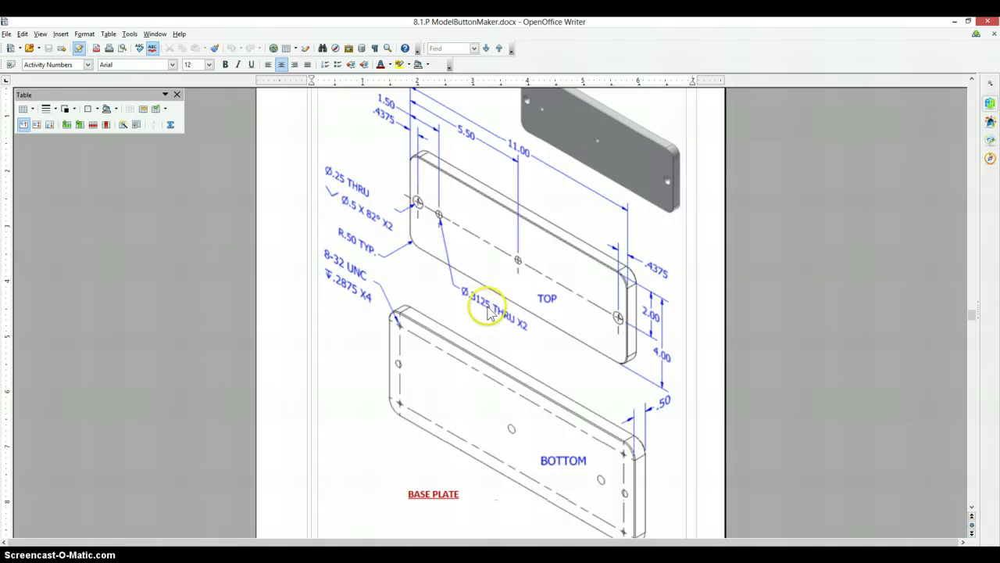
key(alt+Tab)
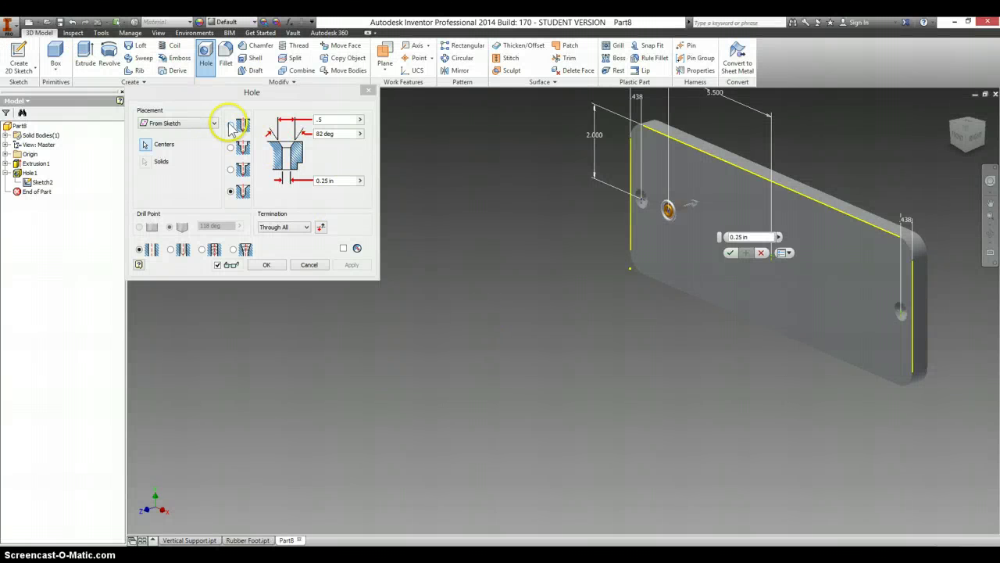
drag(343, 180, 277, 184)
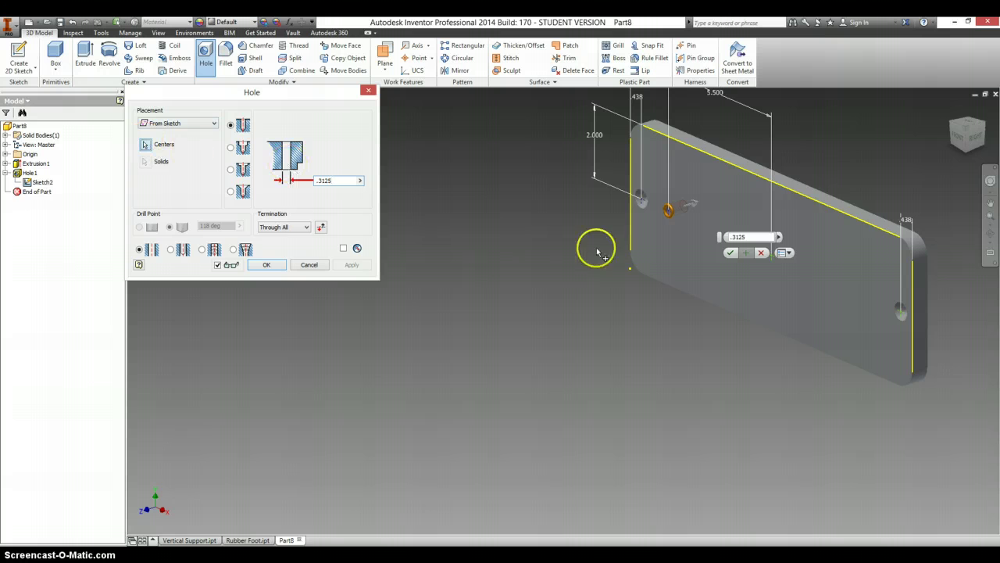
click(771, 262)
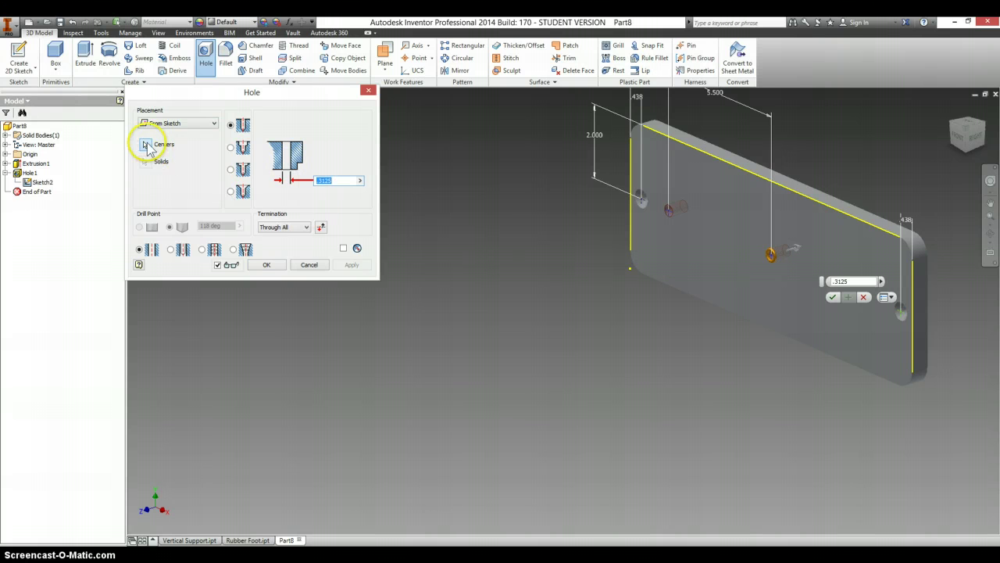
click(833, 298)
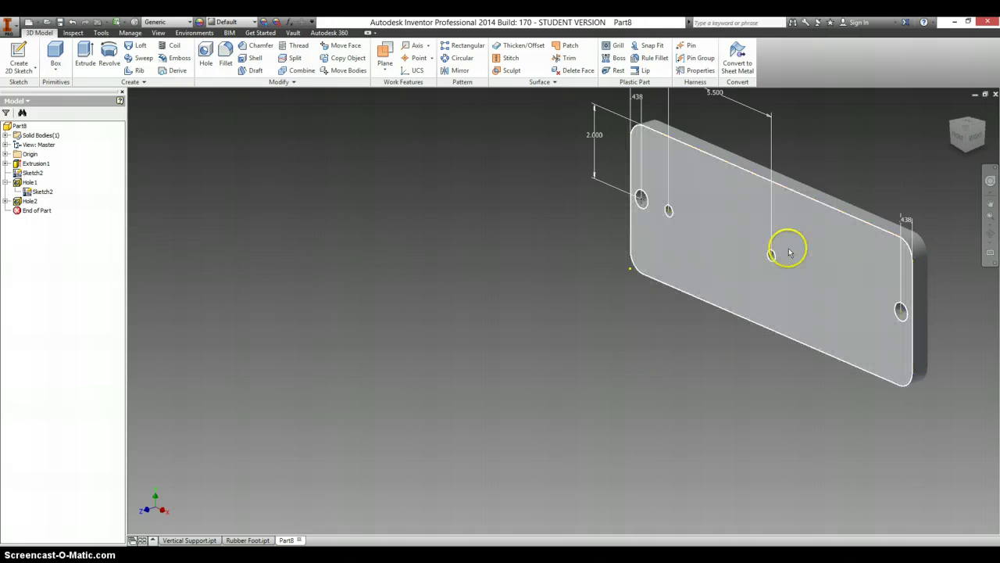
Hide Sketch2 and return the model to its home view.
right_click(38, 192)
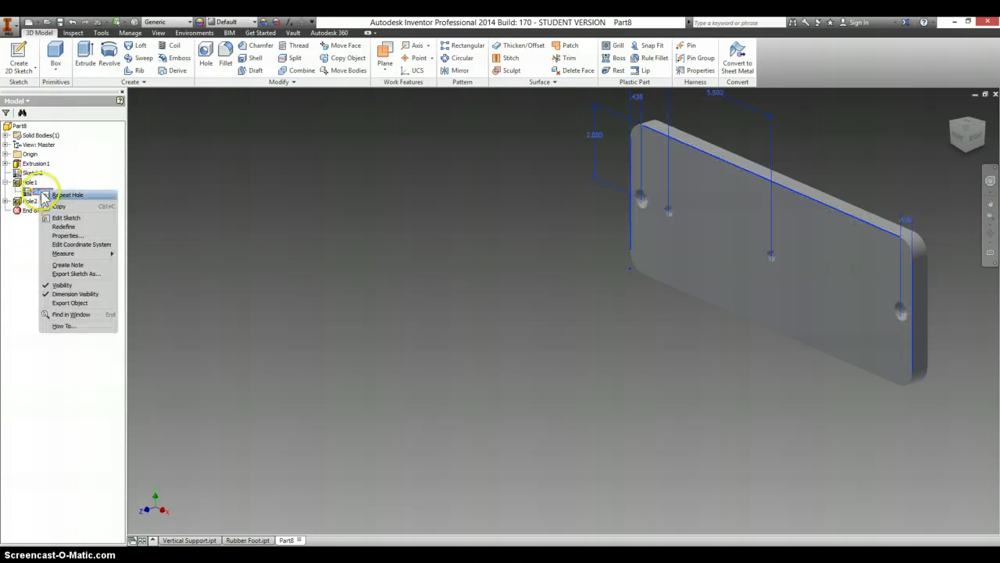
click(60, 284)
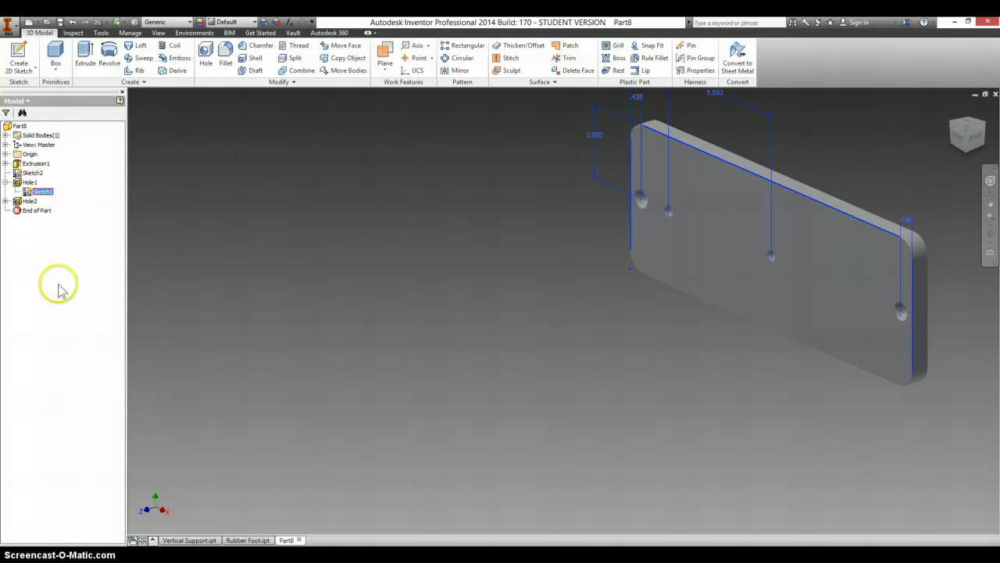
click(974, 137)
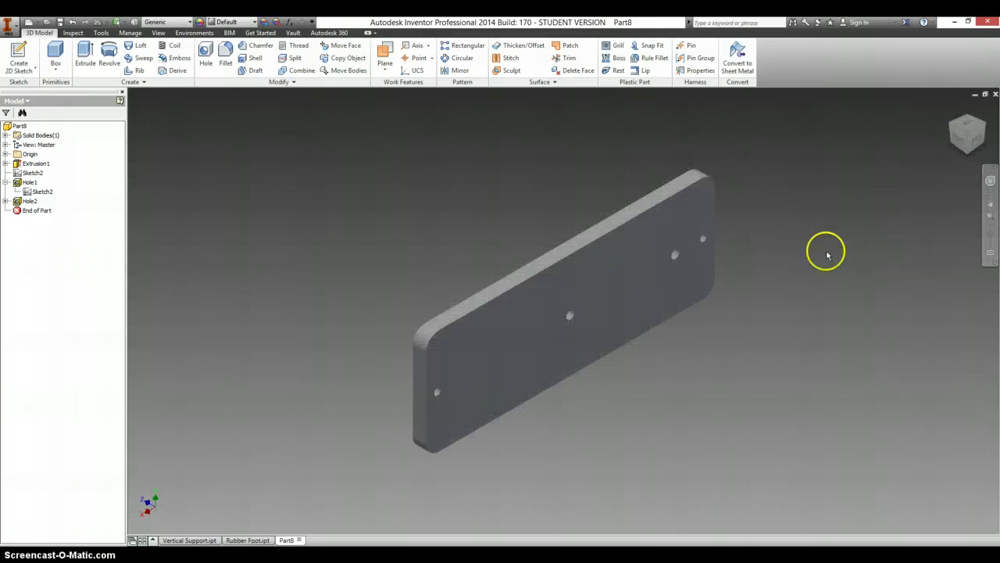
Start a new sketch on the plate face and check the tapped hole locations.
right_click(486, 364)
click(492, 385)
key(alt+Tab)
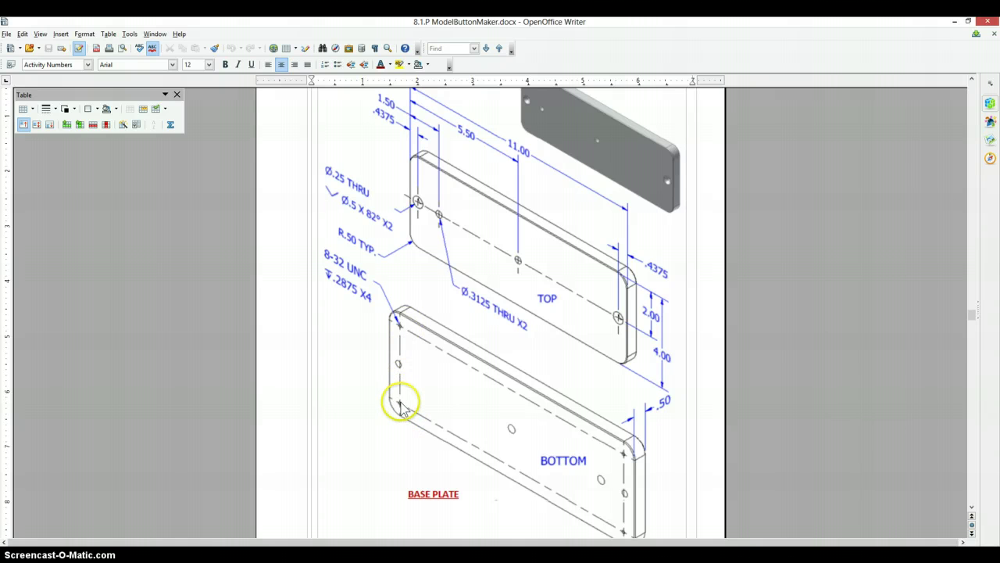
Go back from the drawing's 8-32 UNC callout to the new Sketch3 in Inventor.
key(alt+Tab)
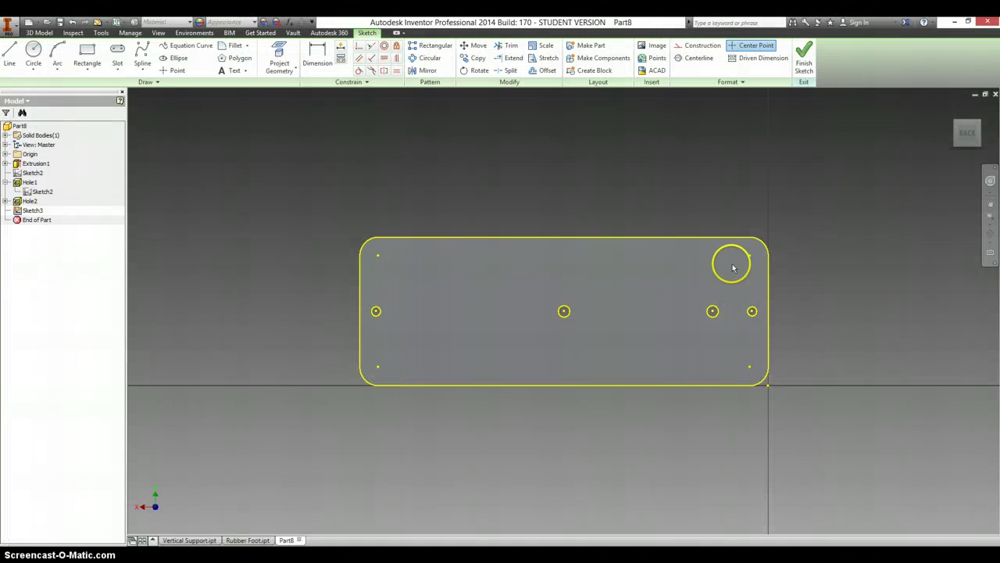
Finish Sketch3 and start a hole feature, picking its corner points including bottom-left and top-left.
click(804, 69)
click(700, 194)
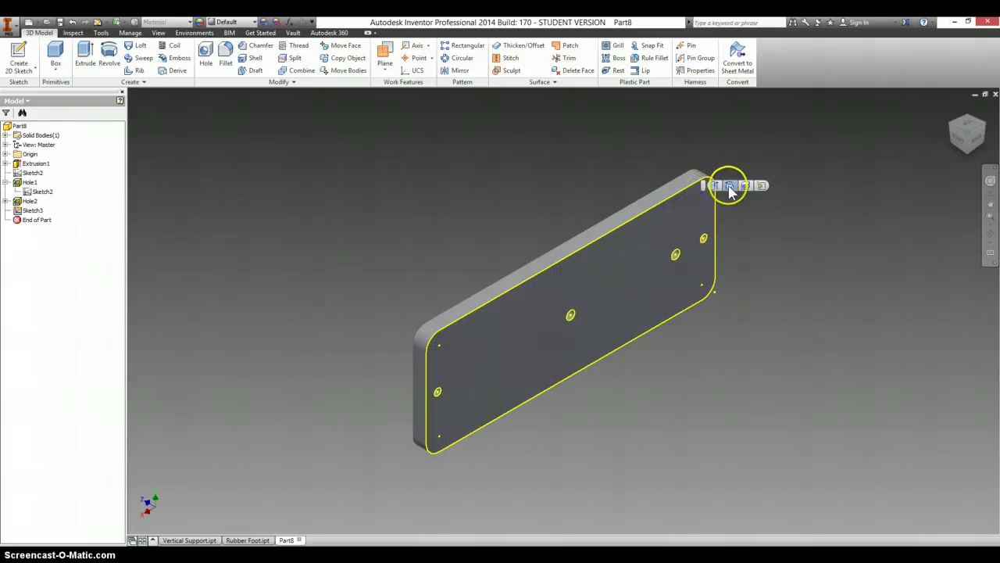
click(746, 187)
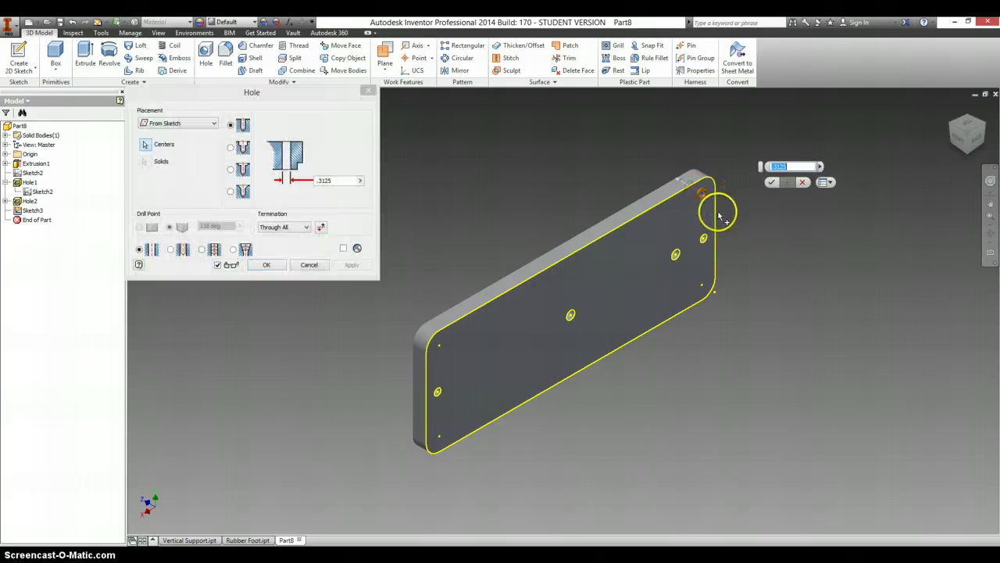
click(703, 286)
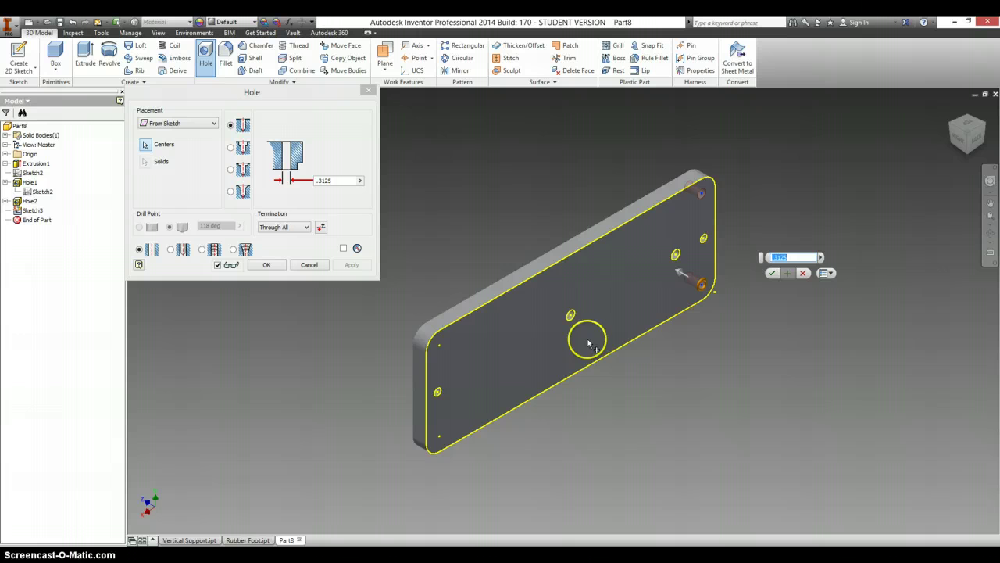
click(439, 436)
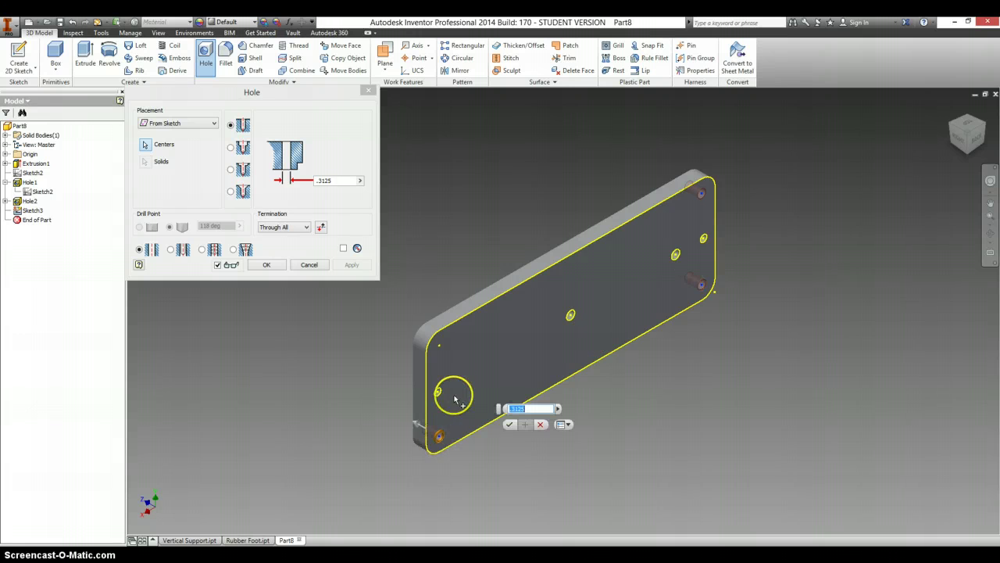
click(439, 347)
key(alt+Tab)
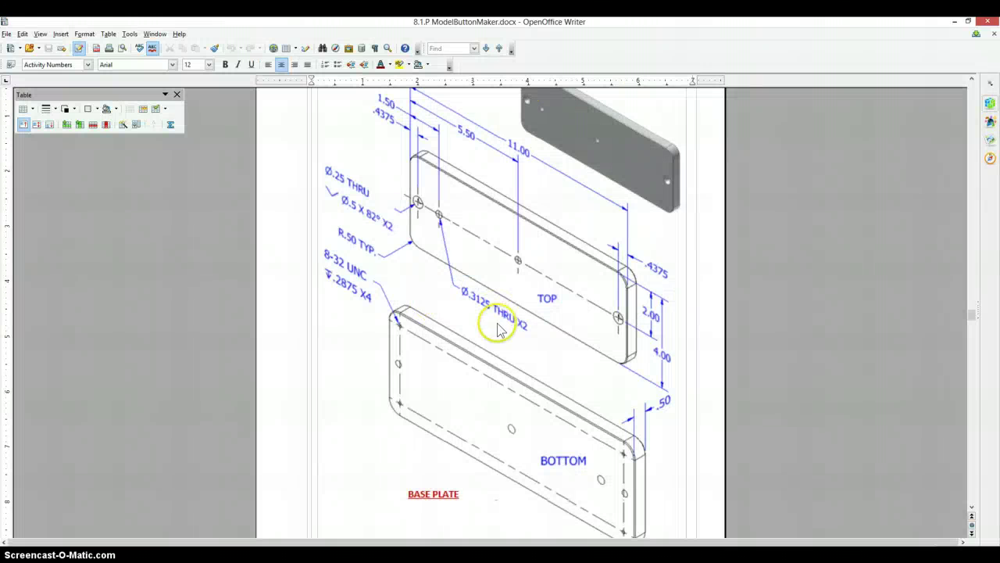
Make the holes tapped with the 8-32 UNC (0.164 #8) thread size.
click(356, 277)
key(alt+Tab)
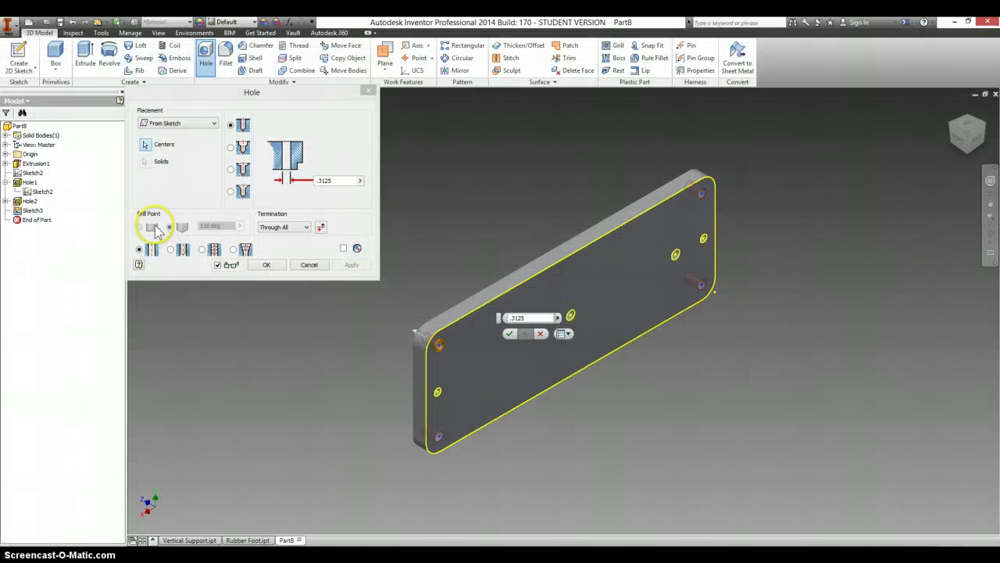
click(205, 250)
click(186, 324)
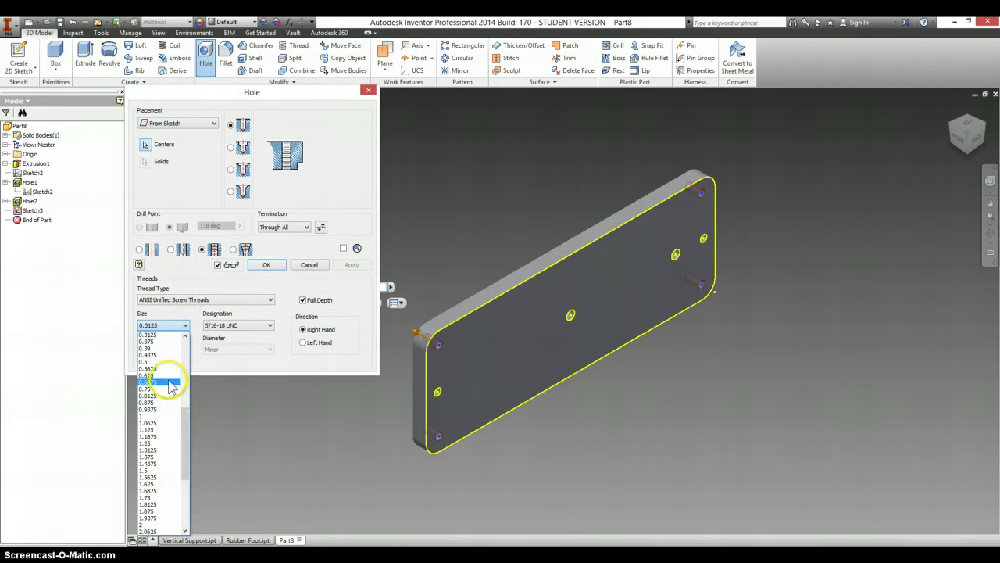
scroll(160, 383, up, 4)
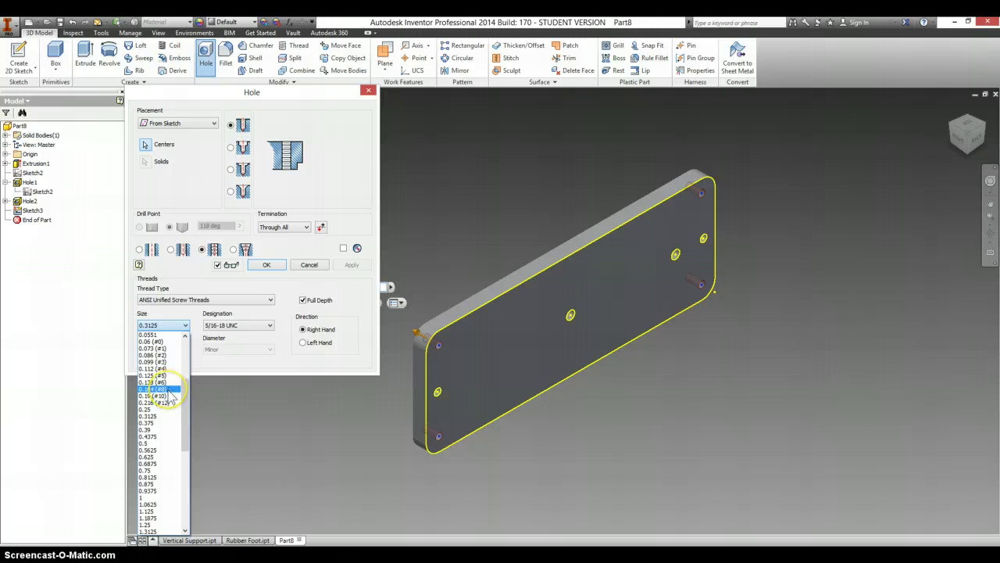
click(167, 390)
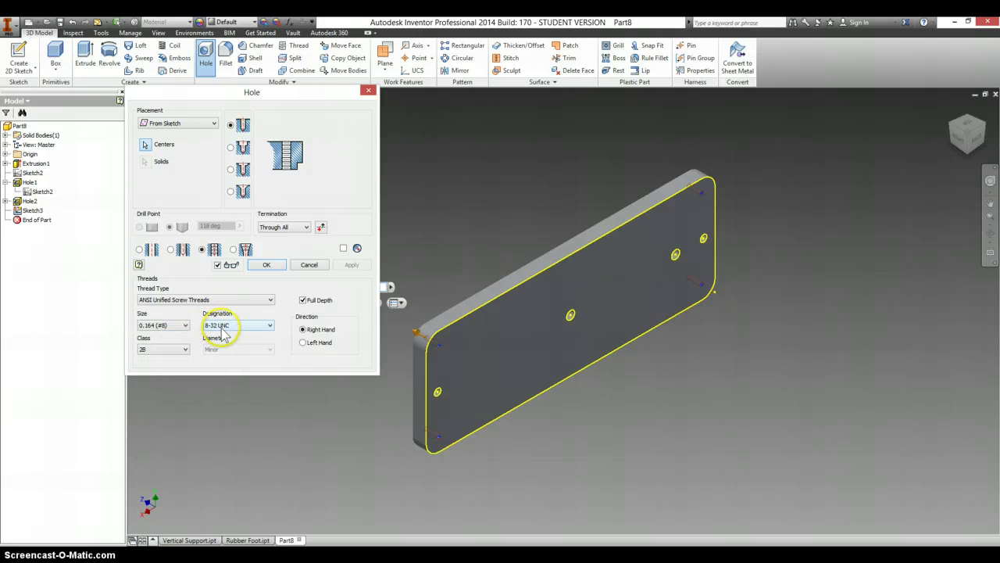
Set termination to Distance at .2875 in deep and create the four tapped corner holes.
click(294, 227)
click(290, 239)
key(alt+Tab)
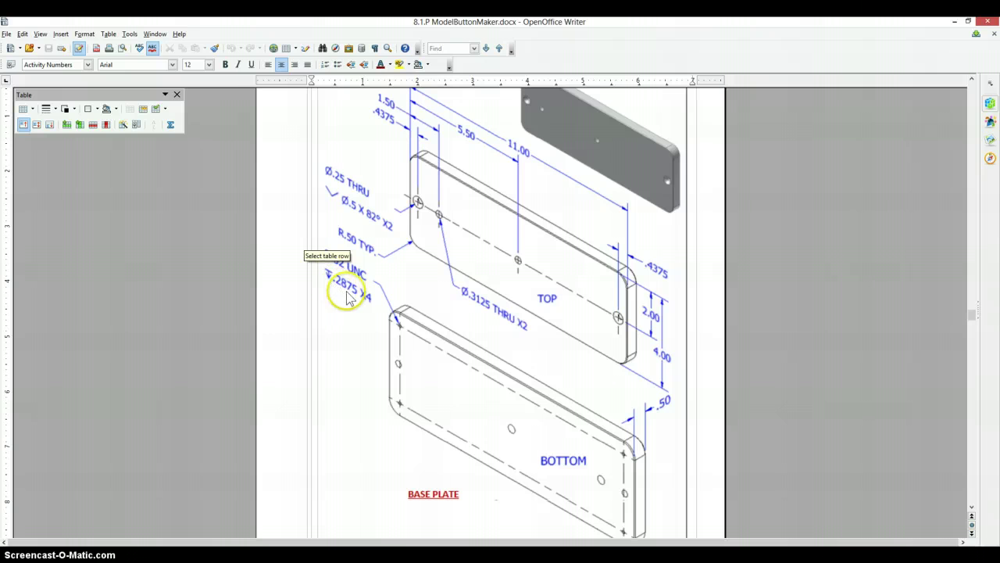
key(alt+Tab)
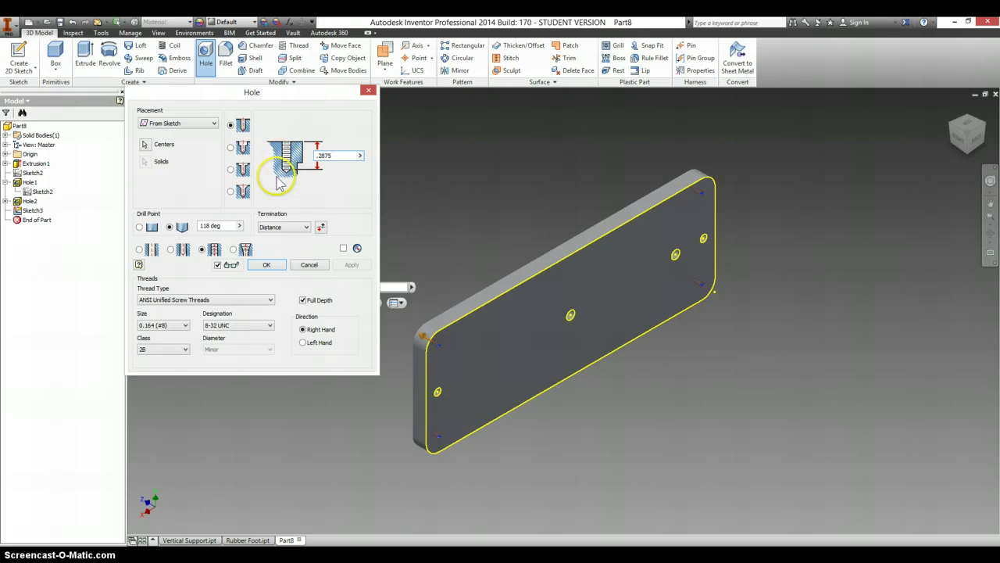
click(268, 265)
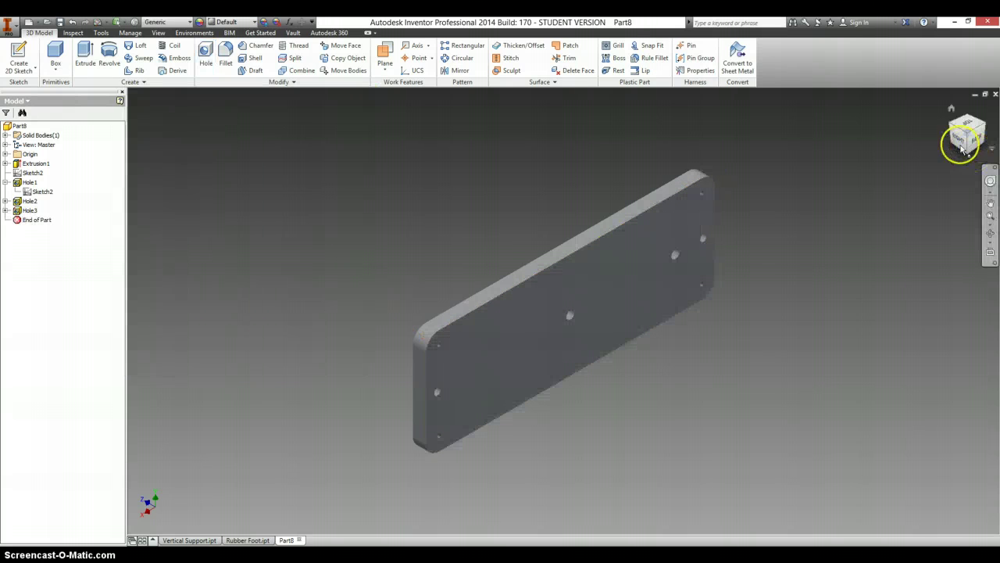
click(953, 108)
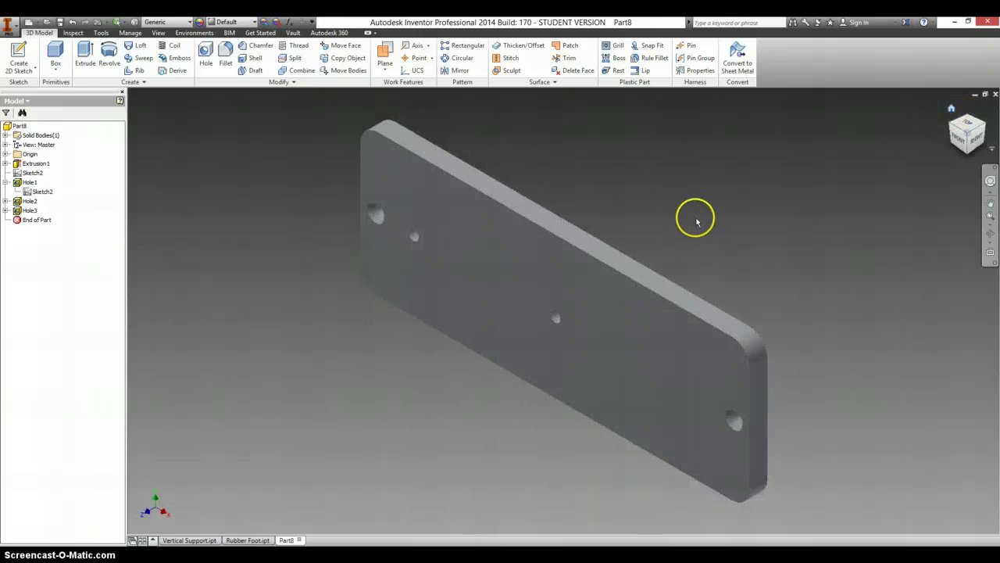
Scroll the reference drawing to the BASE SUB-ASSEMBLY parts list showing Aluminum-6061 for the base plate.
key(alt+Tab)
scroll(437, 277, up, 4)
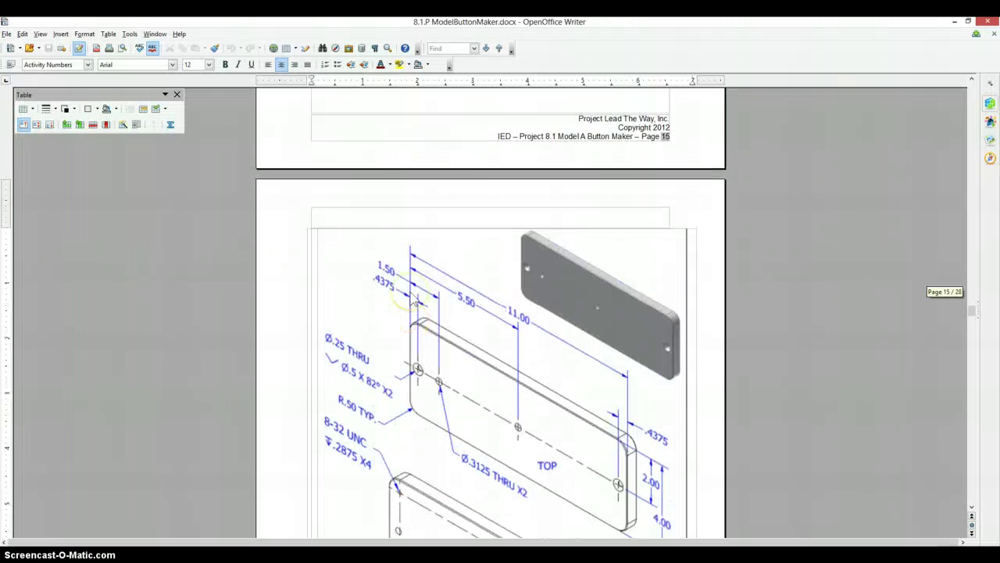
scroll(410, 300, down, 5)
scroll(449, 368, up, 7)
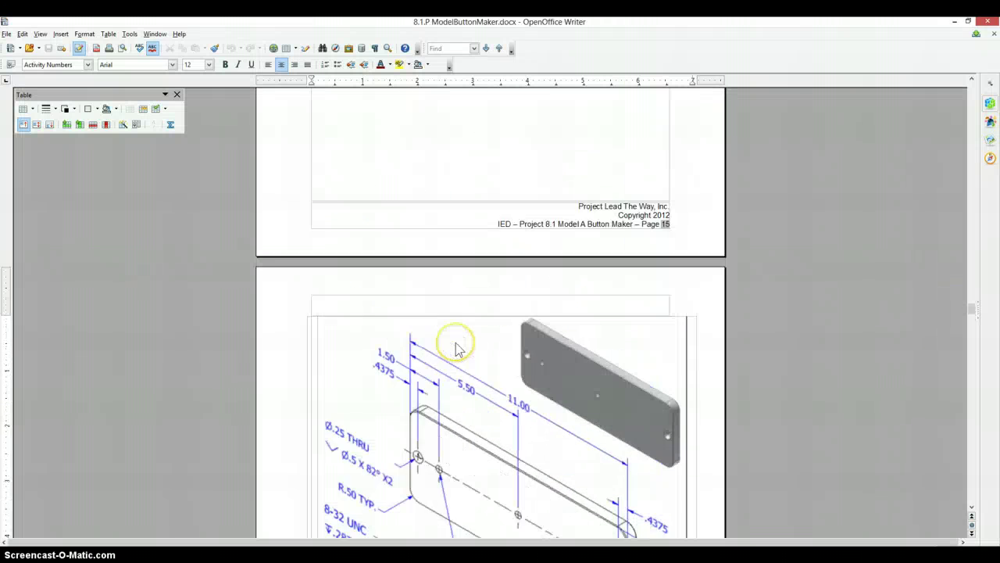
scroll(457, 347, up, 15)
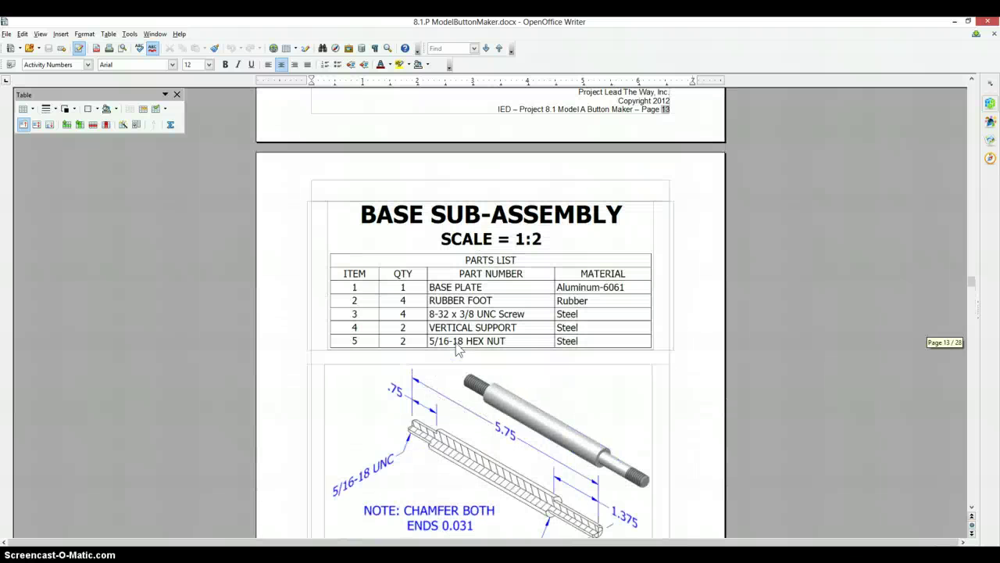
click(465, 302)
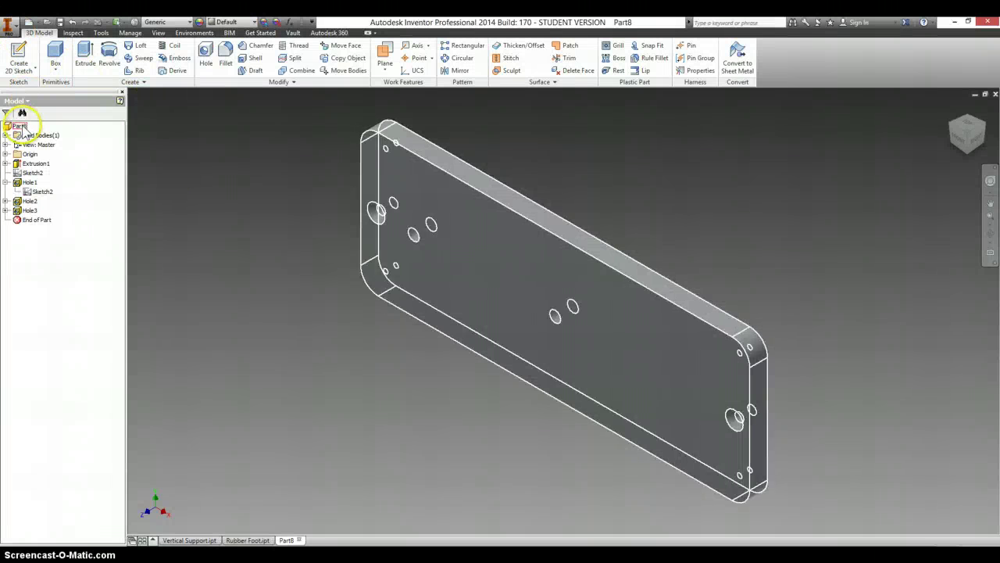
Set Part8's material to Aluminum 6061 in the iProperties Physical settings.
click(24, 126)
right_click(24, 126)
click(65, 227)
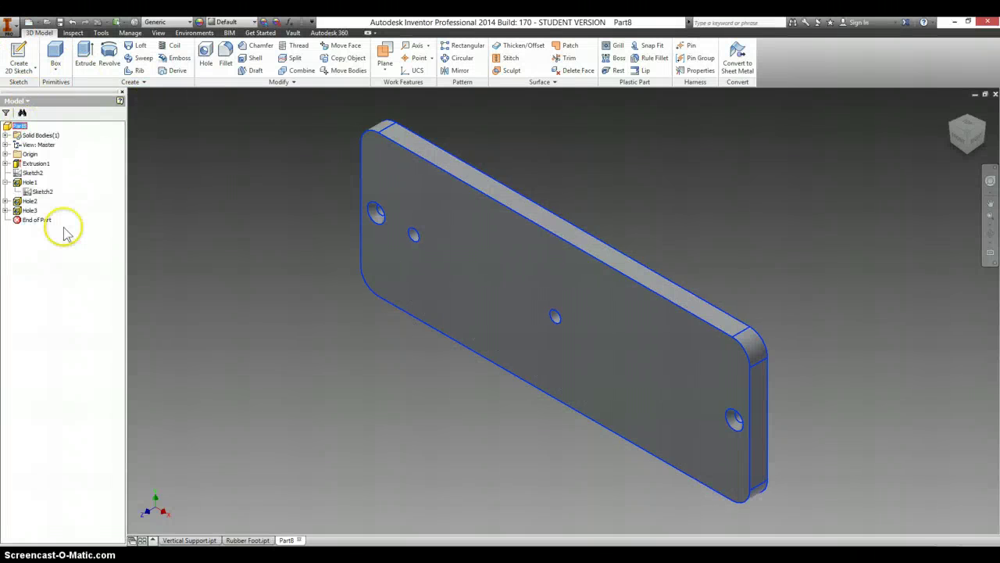
click(548, 142)
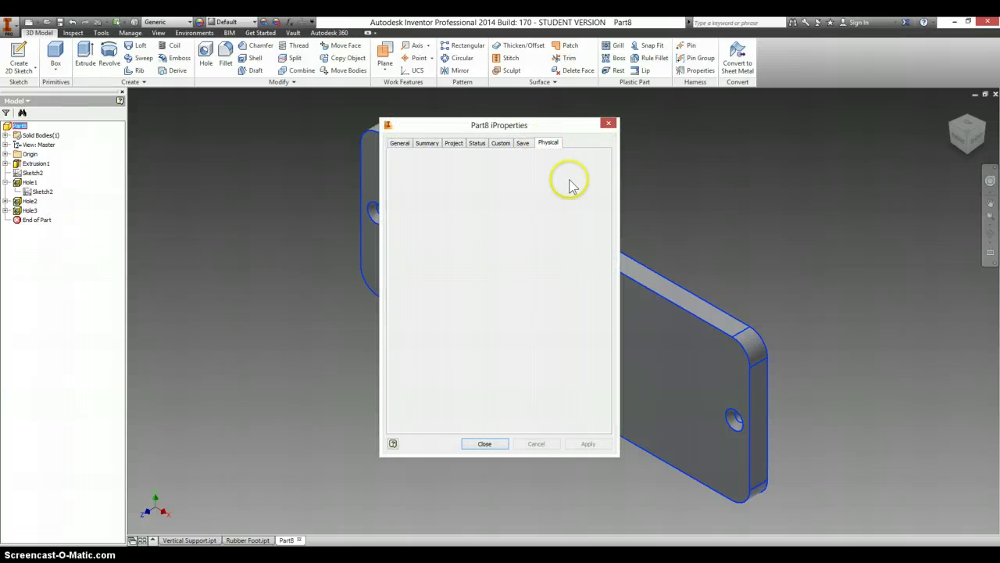
click(487, 193)
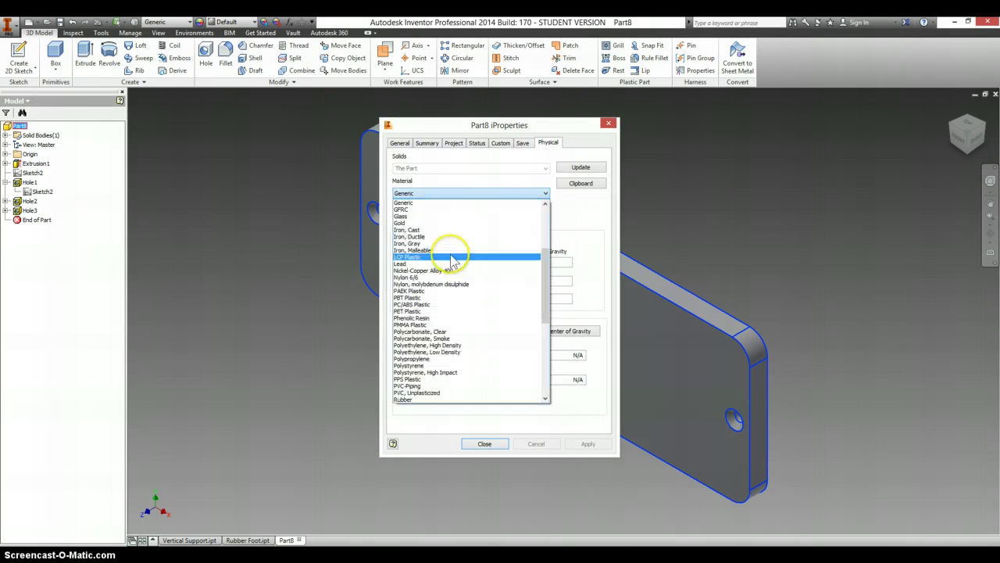
scroll(438, 249, up, 4)
scroll(436, 247, up, 1)
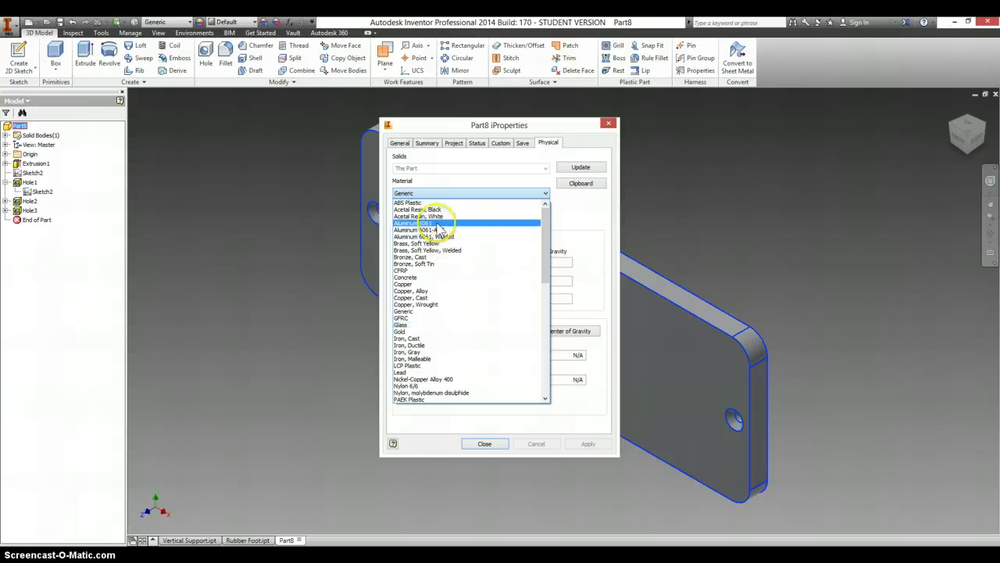
click(428, 223)
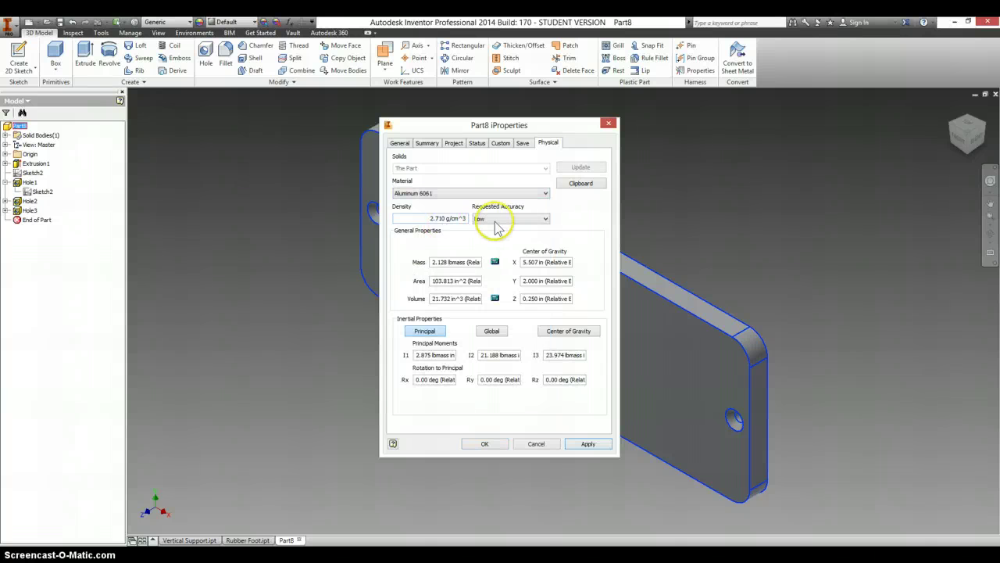
click(486, 443)
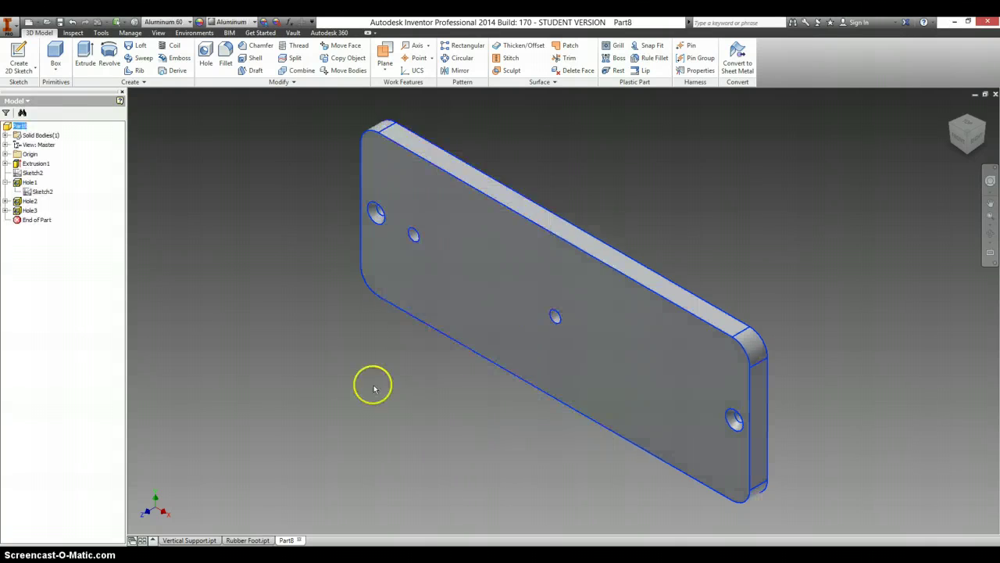
click(331, 296)
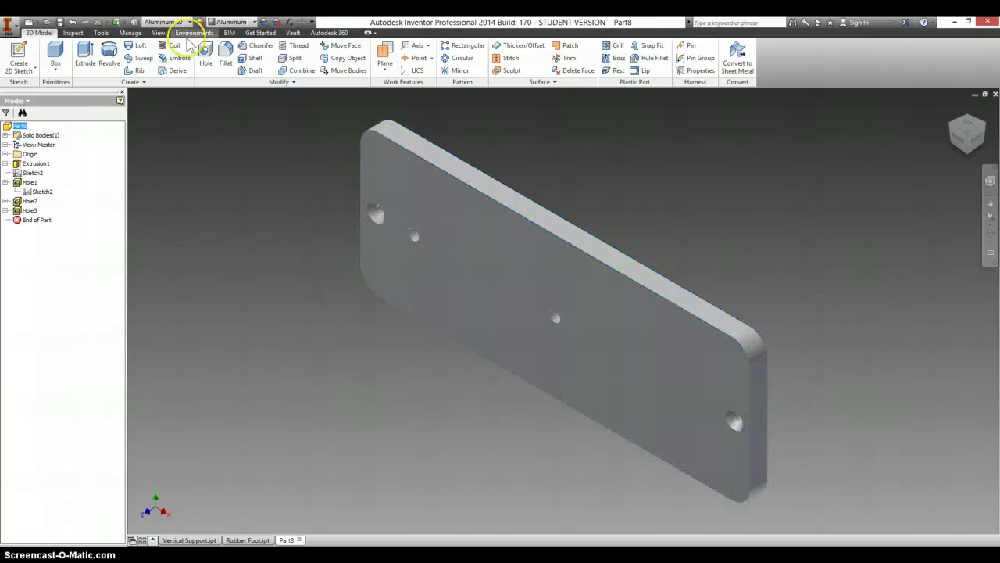
Save Part8 with the file name 'Base Plate' and return to the reference drawing.
click(60, 22)
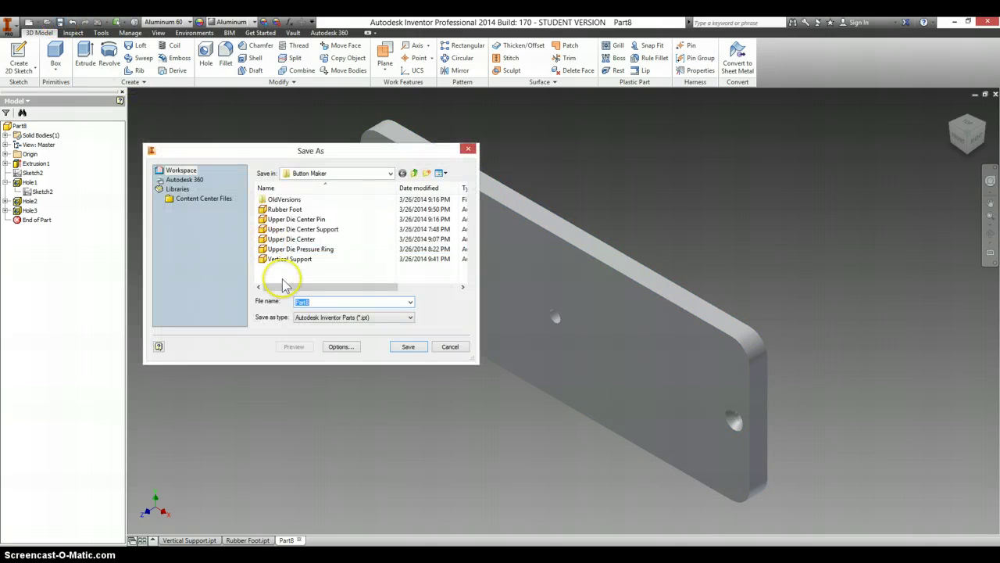
text(Base Plate)
click(400, 348)
key(alt+Tab)
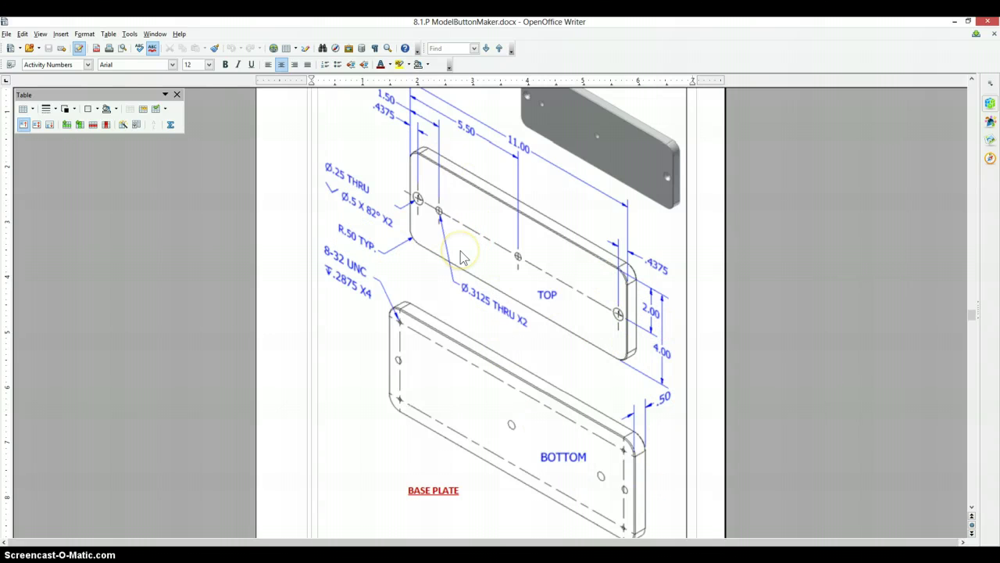
scroll(461, 259, down, 2)
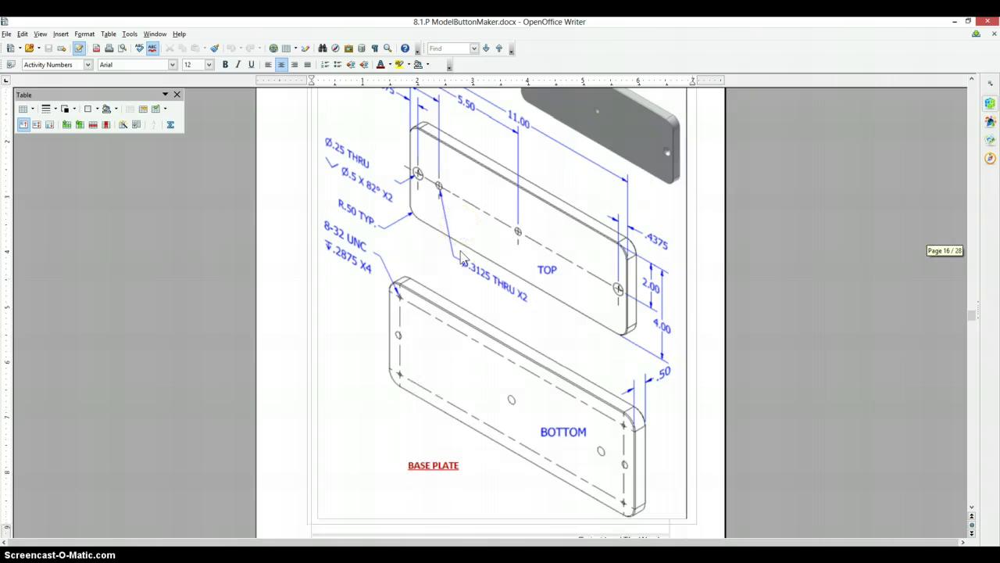
scroll(461, 258, up, 4)
scroll(461, 258, down, 1)
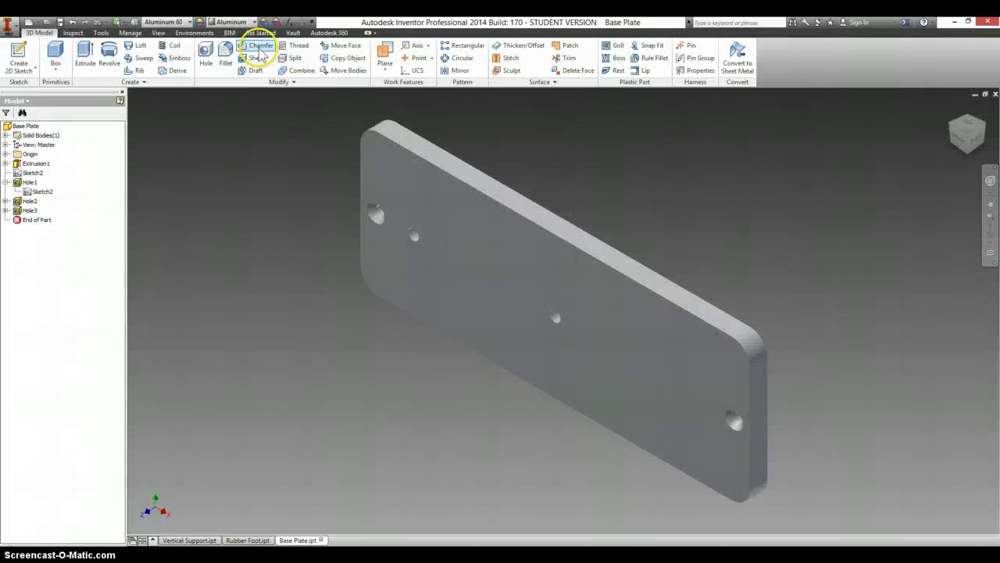
Apply a 1/32 in chamfer to the plate's front-face edge loop.
click(257, 46)
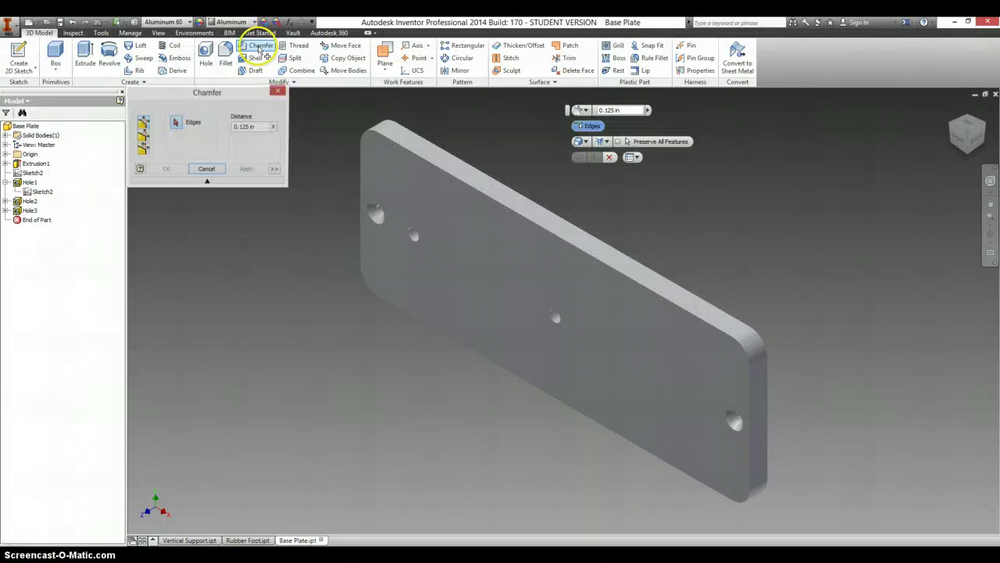
click(263, 127)
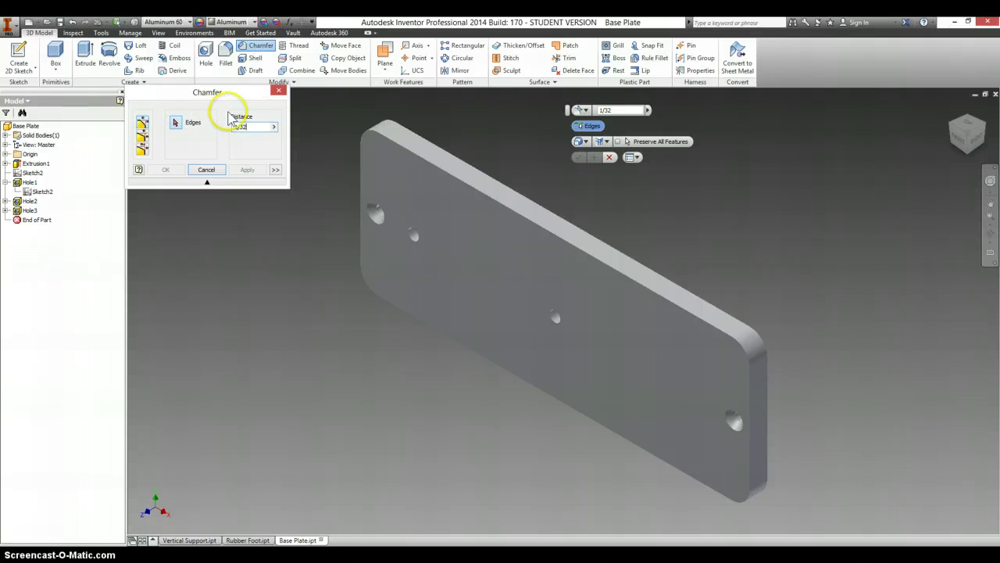
click(448, 178)
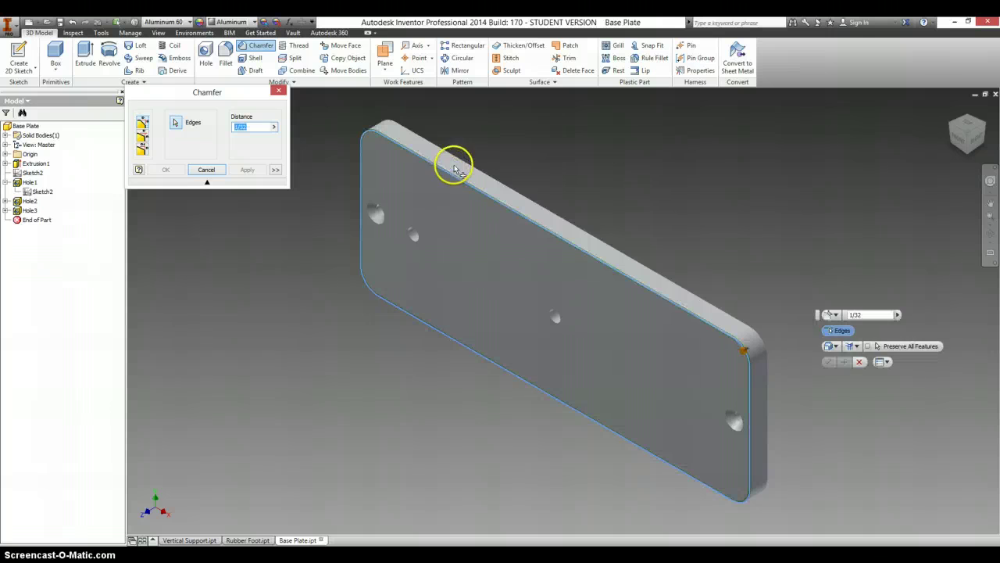
click(449, 174)
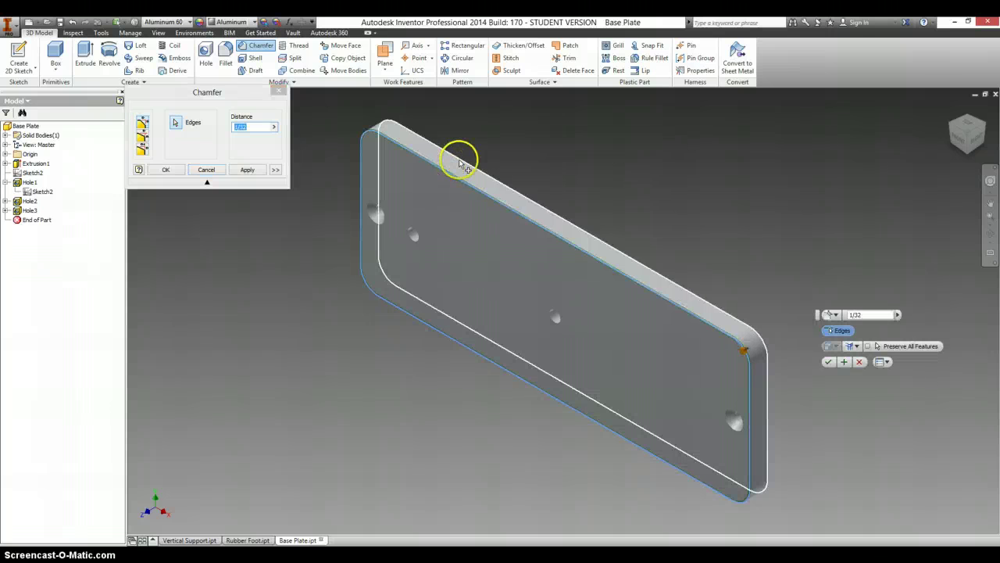
click(247, 172)
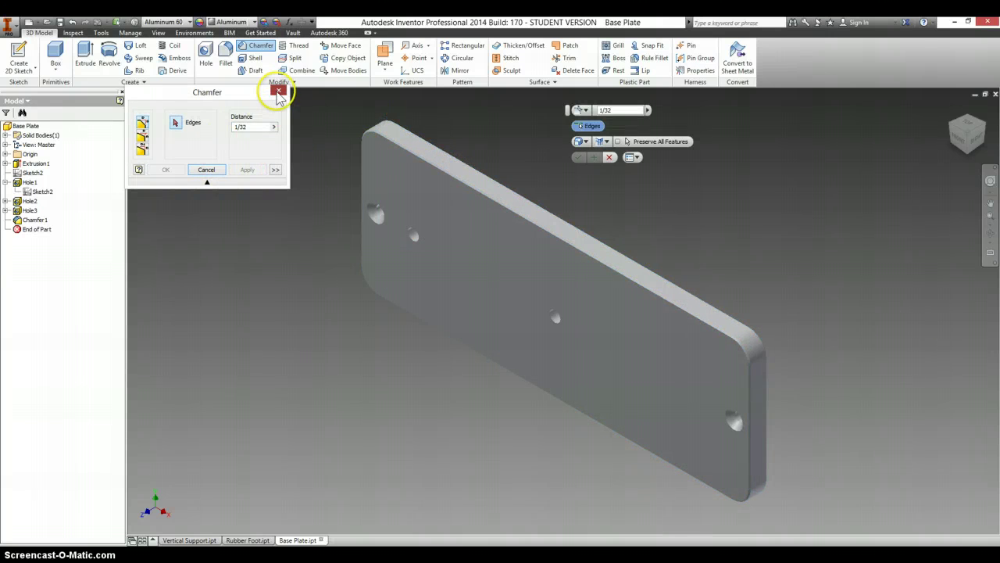
click(278, 92)
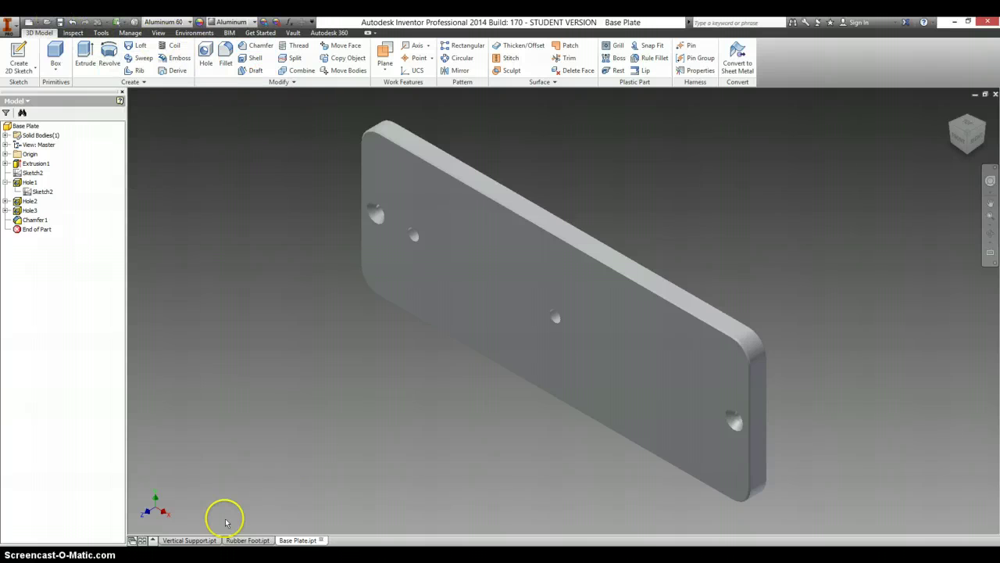